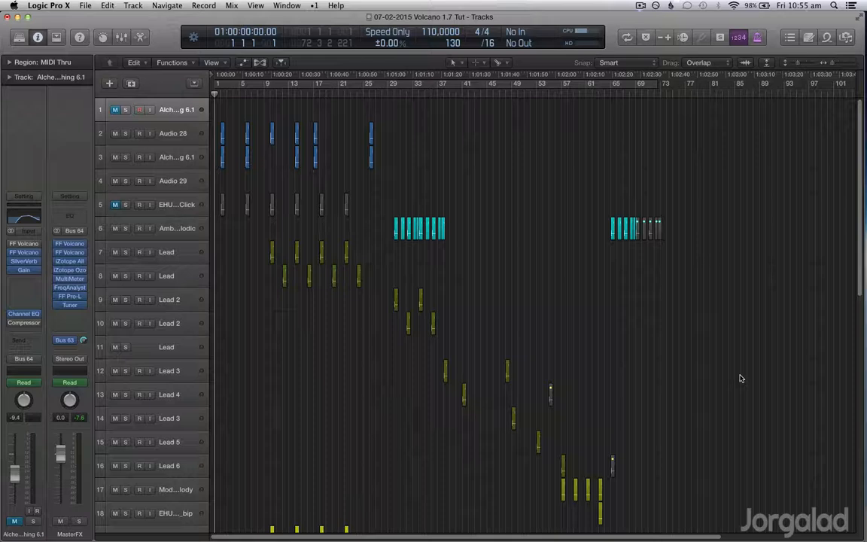
{"action": "left_click", "coordinate": [33, 277]}
{"action": "mouse_move", "coordinate": [76, 421]}
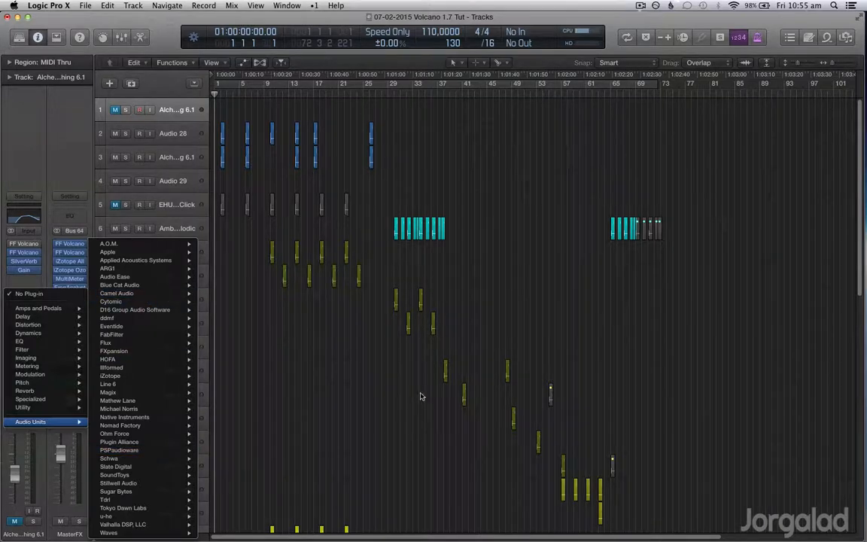
{"action": "left_click", "coordinate": [337, 414]}
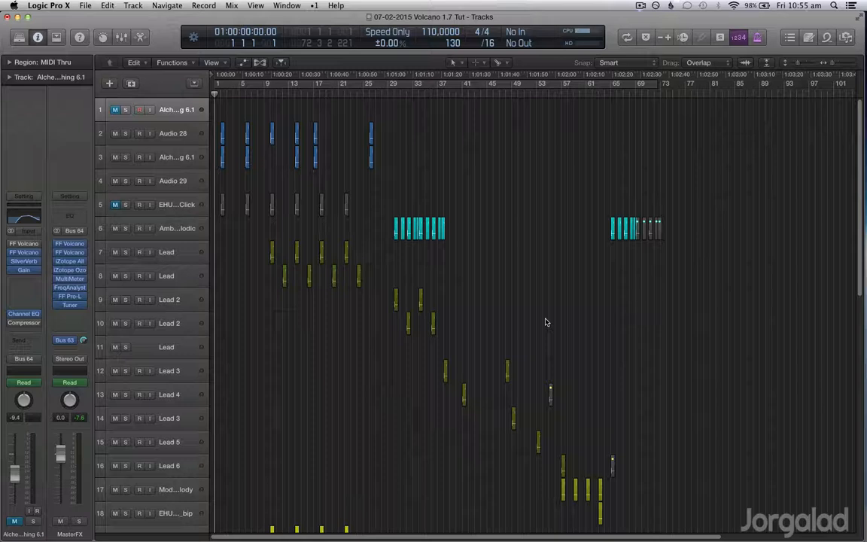
Step: Open the active Volcano 2 plug-in on the Audio 28 track, inspect its filter routing and filter shape options, and close it
{"action": "left_click", "coordinate": [173, 180]}
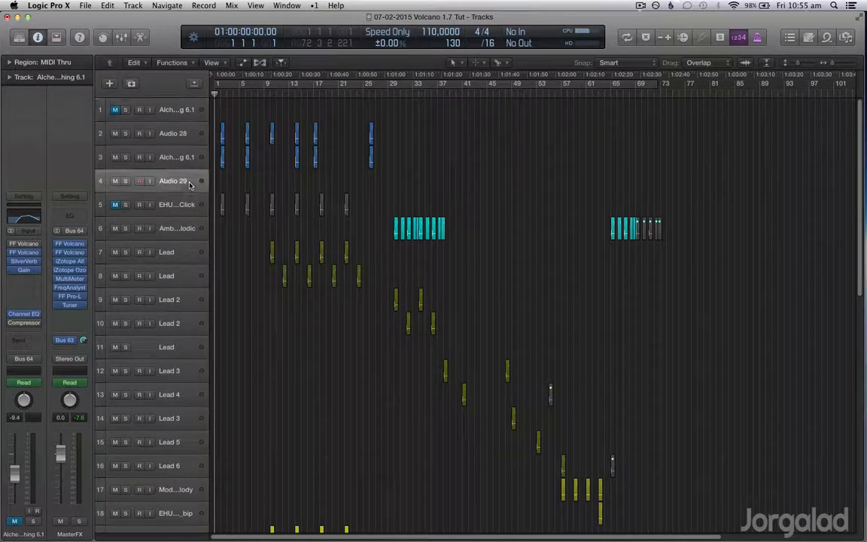
{"action": "left_click", "coordinate": [193, 134]}
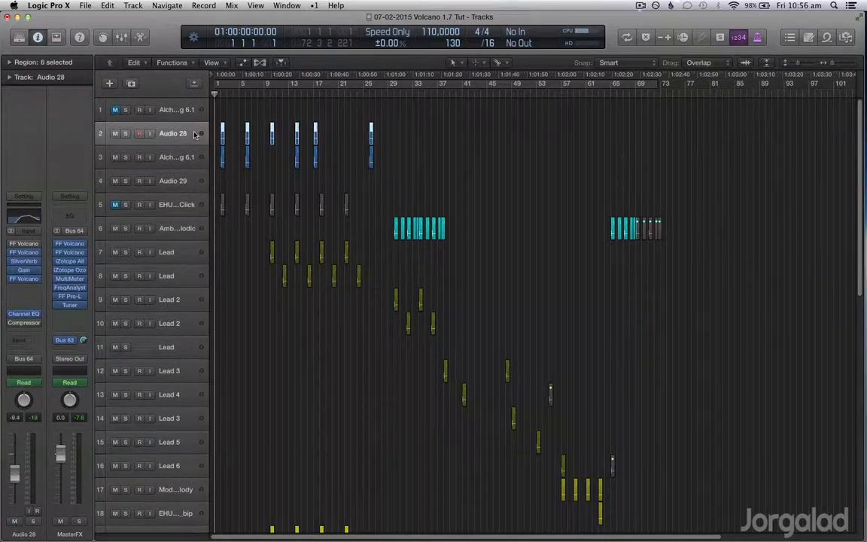
{"action": "key", "text": "super+Right"}
{"action": "key", "text": "super+Down"}
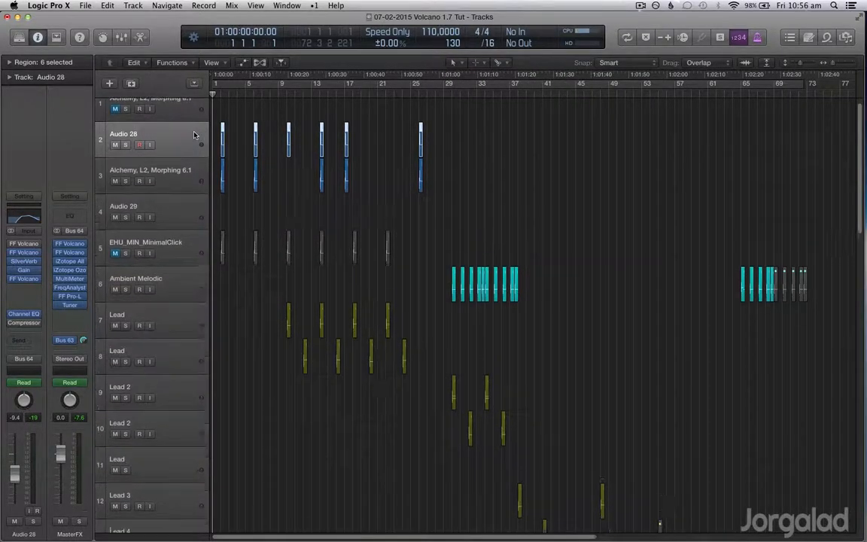
{"action": "key", "text": "super+Right"}
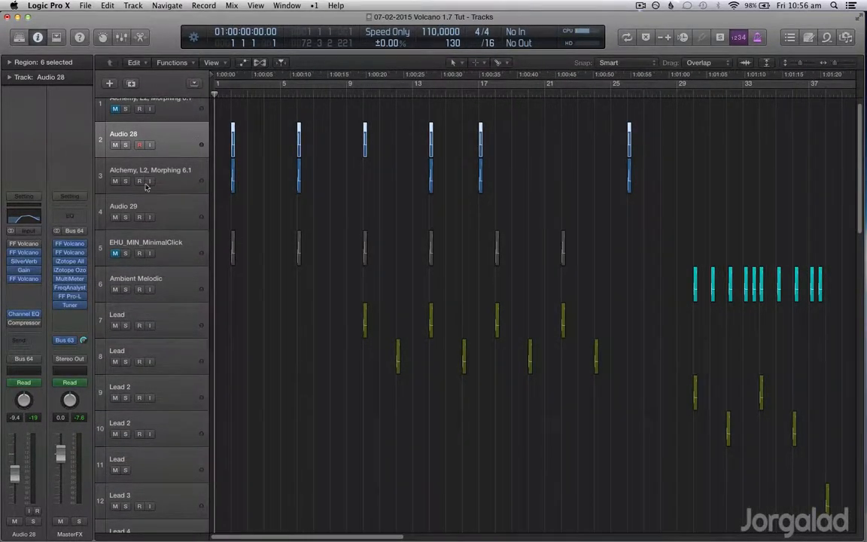
{"action": "left_click", "coordinate": [24, 253]}
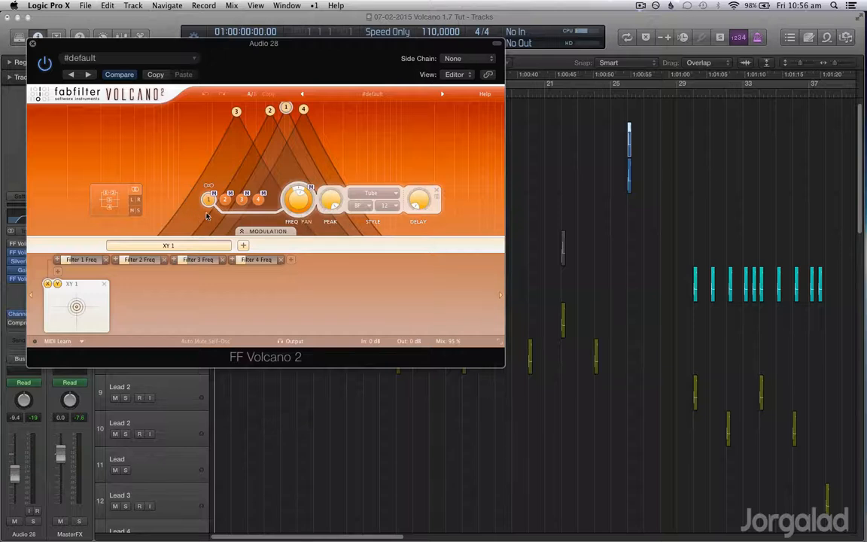
{"action": "left_click", "coordinate": [108, 201]}
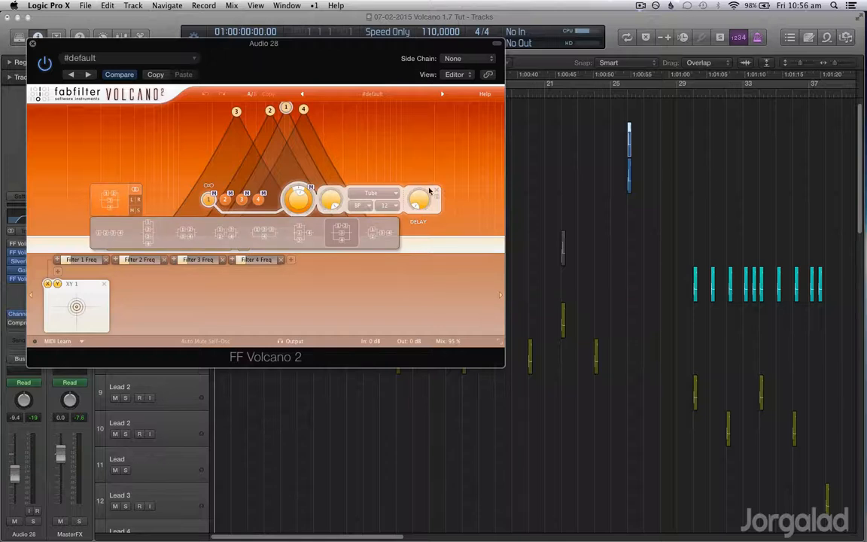
{"action": "left_click", "coordinate": [407, 271]}
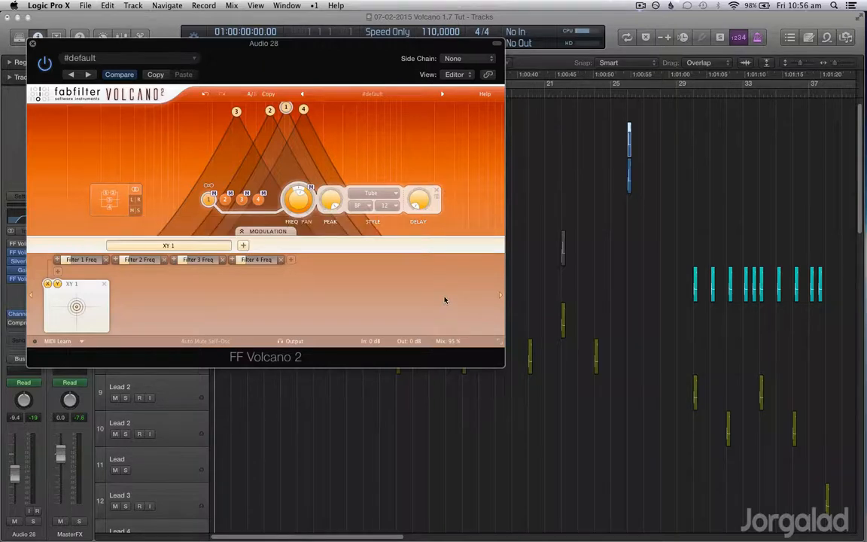
{"action": "left_click", "coordinate": [365, 207]}
{"action": "left_click", "coordinate": [397, 279]}
{"action": "left_click", "coordinate": [32, 46]}
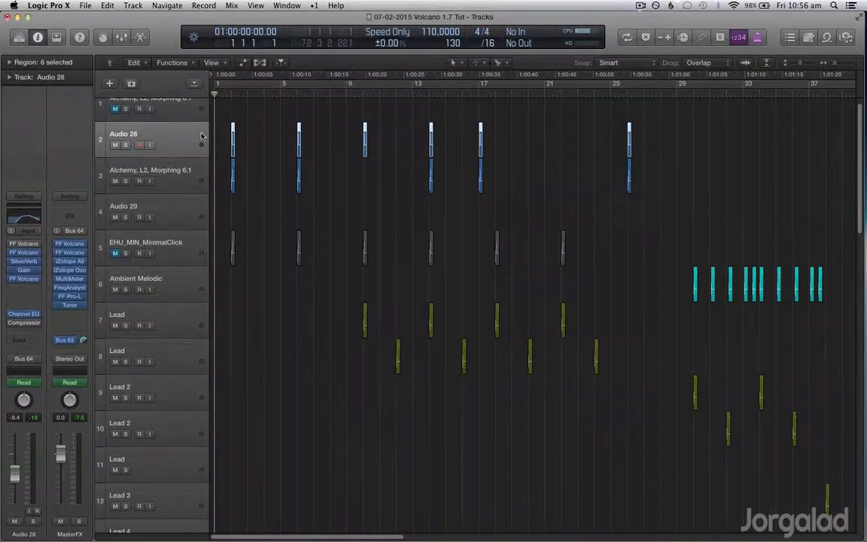
{"action": "key", "text": "super+Right"}
{"action": "key", "text": "super+Right"}
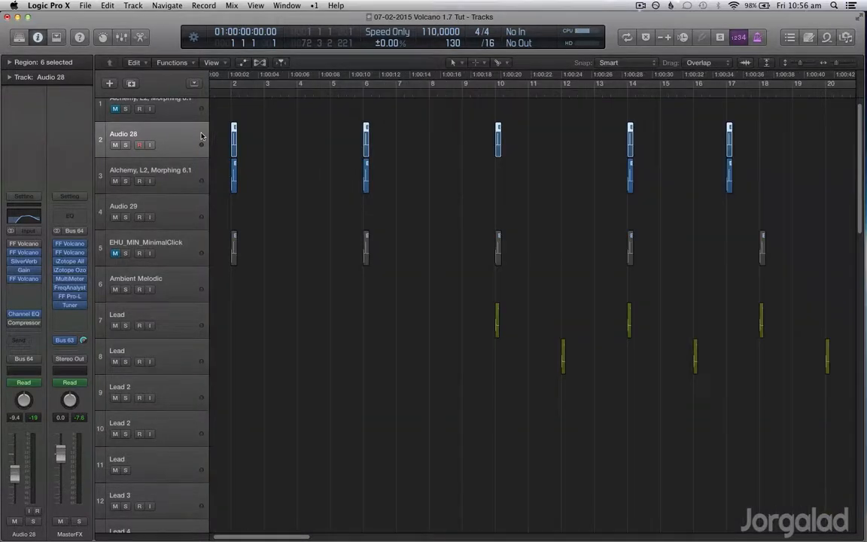
{"action": "key", "text": "super+Left"}
{"action": "key", "text": "super+Left"}
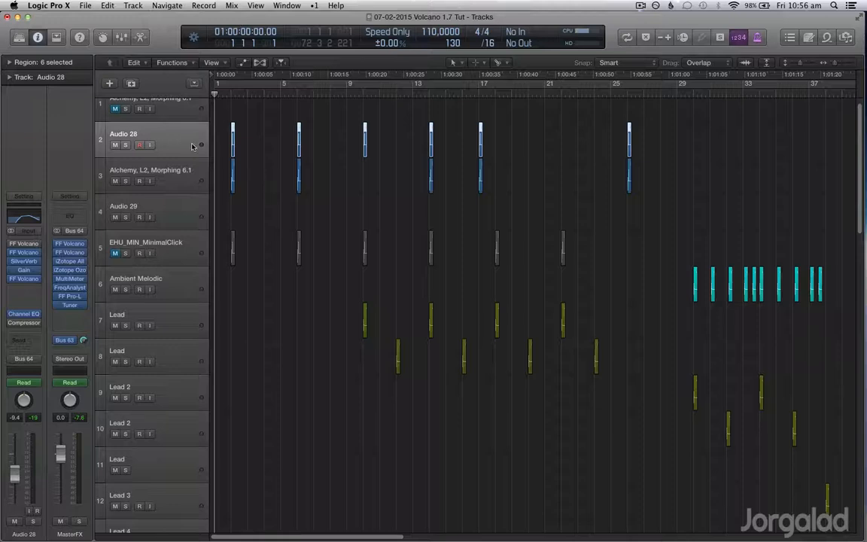
Step: Solo the selected regions of the Audio 28 track
{"action": "key", "text": "super+Right"}
{"action": "key", "text": "super+Right"}
{"action": "key", "text": "super+Right"}
{"action": "key", "text": "super+Right"}
{"action": "scroll", "coordinate": [307, 165], "scroll_direction": "left", "scroll_amount": 4}
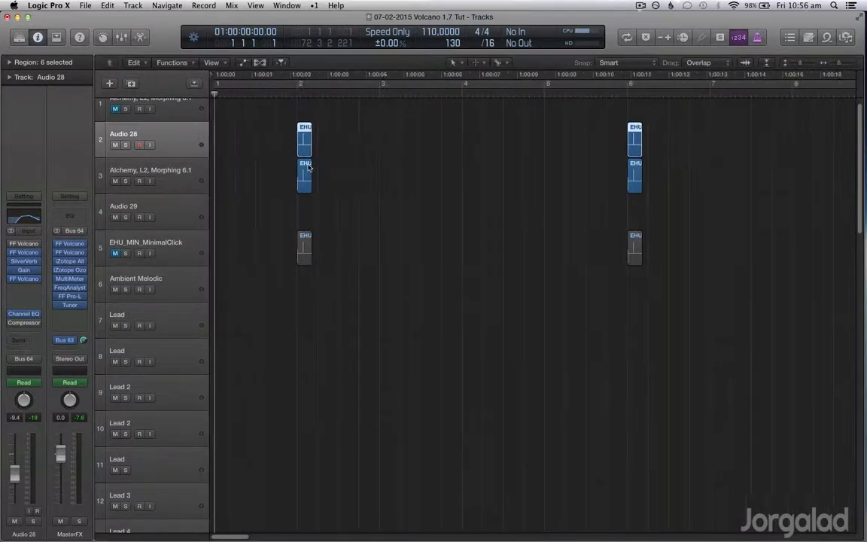
{"action": "key", "text": "ctrl+s"}
Step: Remove the bypassed first Volcano 2 plug-in and the Compressor from the Audio 28 channel strip
{"action": "left_click", "coordinate": [36, 243]}
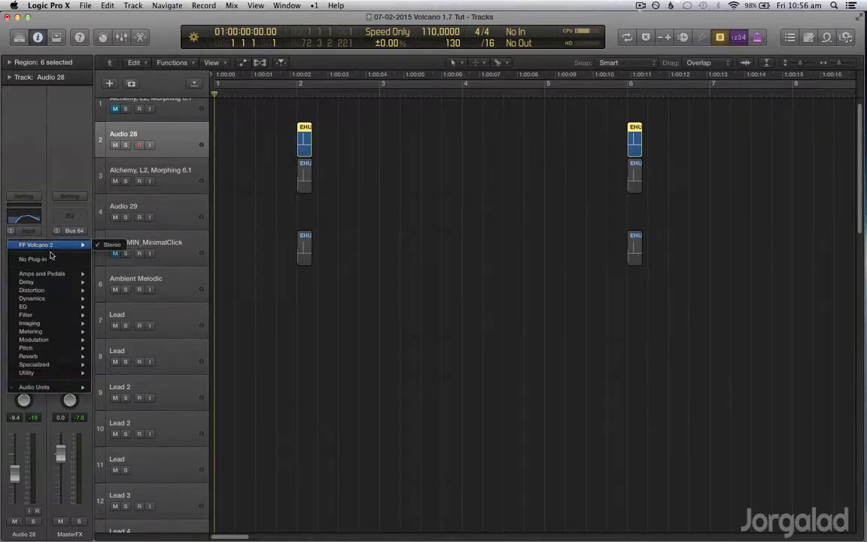
{"action": "left_click", "coordinate": [42, 259]}
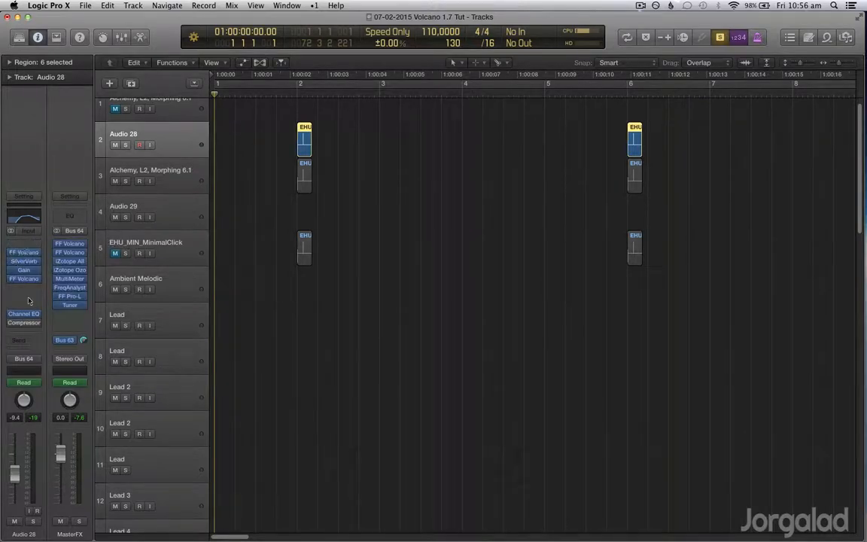
{"action": "left_click", "coordinate": [25, 322]}
{"action": "left_click", "coordinate": [30, 335]}
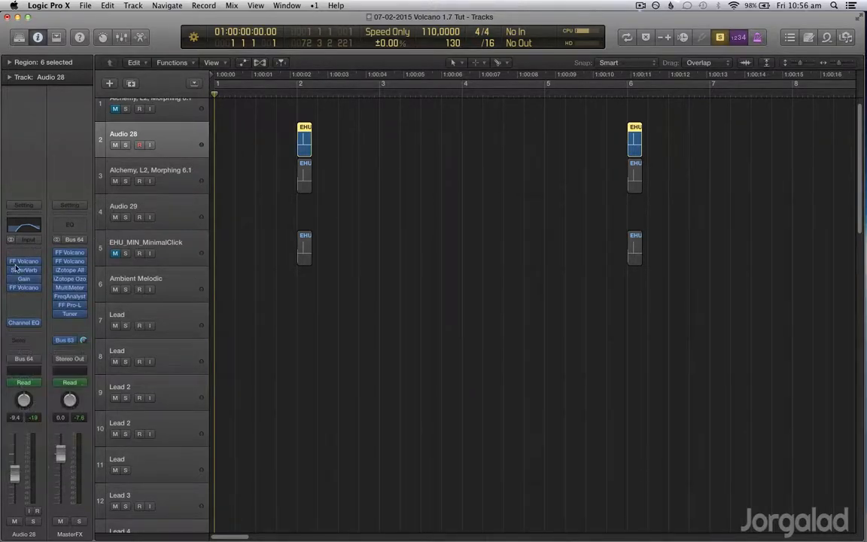
Step: Bypass the two Volcano 2 plug-ins, SilverVerb, Gain and Channel EQ on the Audio 28 channel strip
{"action": "left_click", "coordinate": [11, 262]}
{"action": "left_click", "coordinate": [11, 287]}
{"action": "left_click", "coordinate": [12, 323]}
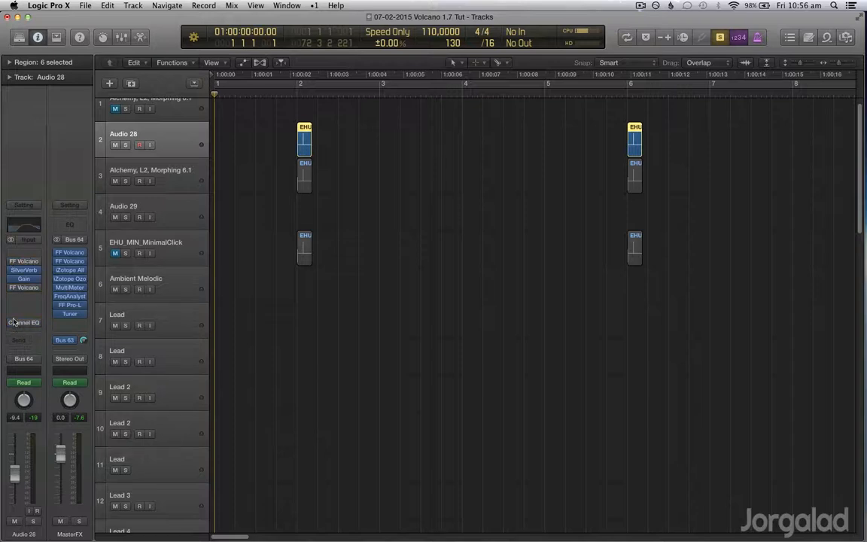
{"action": "left_click", "coordinate": [12, 271]}
{"action": "left_click", "coordinate": [12, 279]}
Step: Play the soloed Audio 28 regions from just before bar 2 to hear the dry click without effects
{"action": "key", "text": "ctrl+s"}
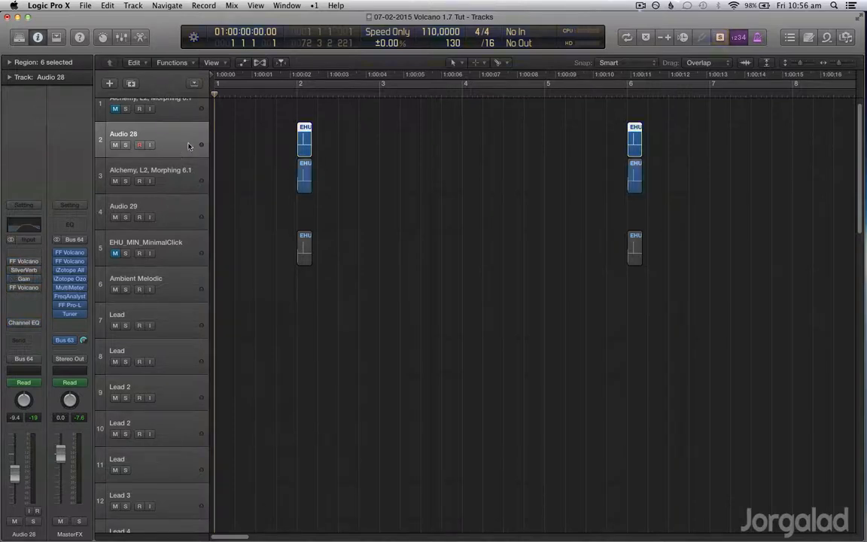
{"action": "key", "text": "ctrl+s"}
{"action": "left_click", "coordinate": [280, 94]}
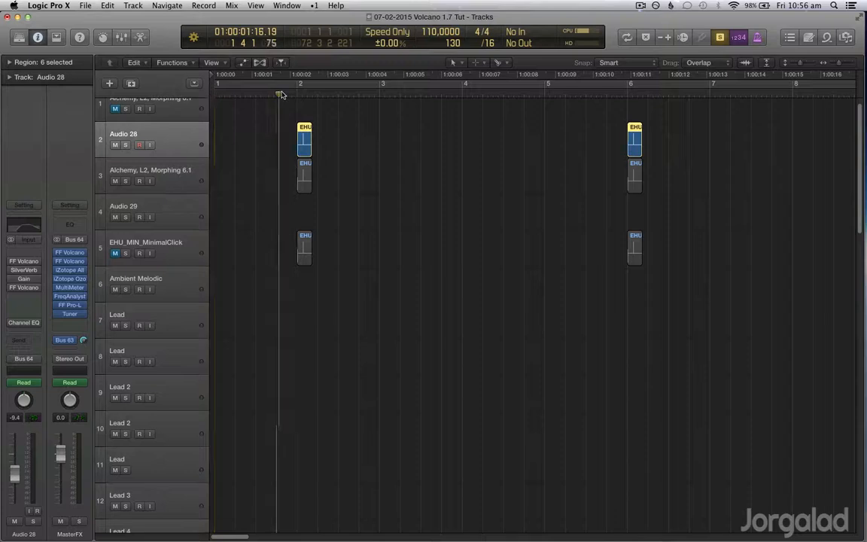
{"action": "key", "text": "space"}
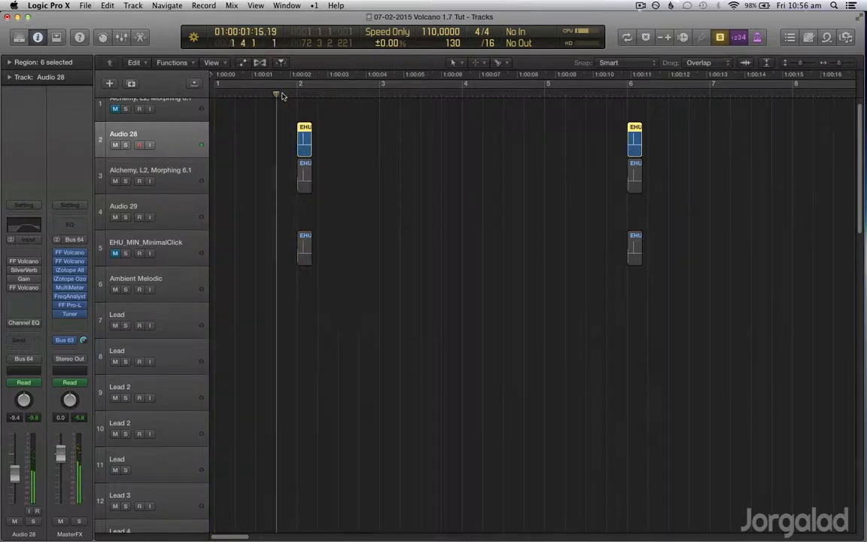
{"action": "key", "text": "space"}
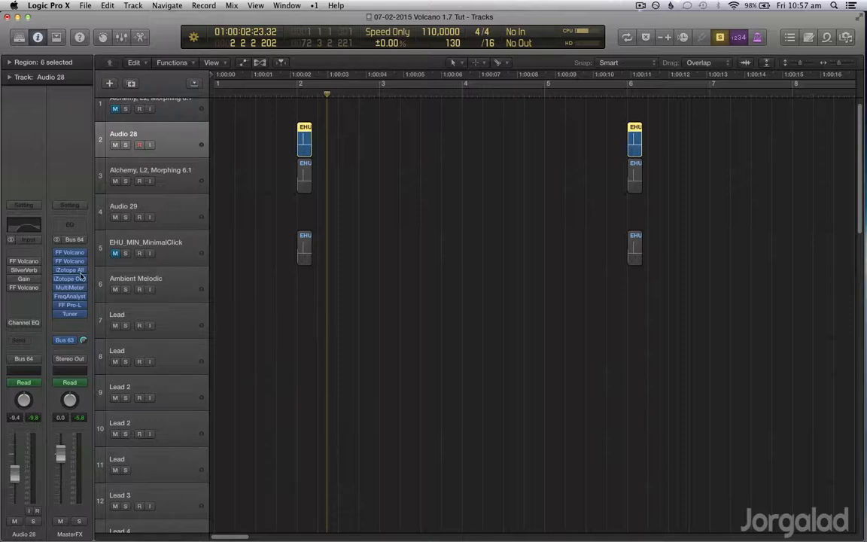
Step: Re-enable the two Volcano 2 plug-ins, SilverVerb and Gain on the Audio 28 channel strip, and close the plug-in window
{"action": "left_click", "coordinate": [23, 261]}
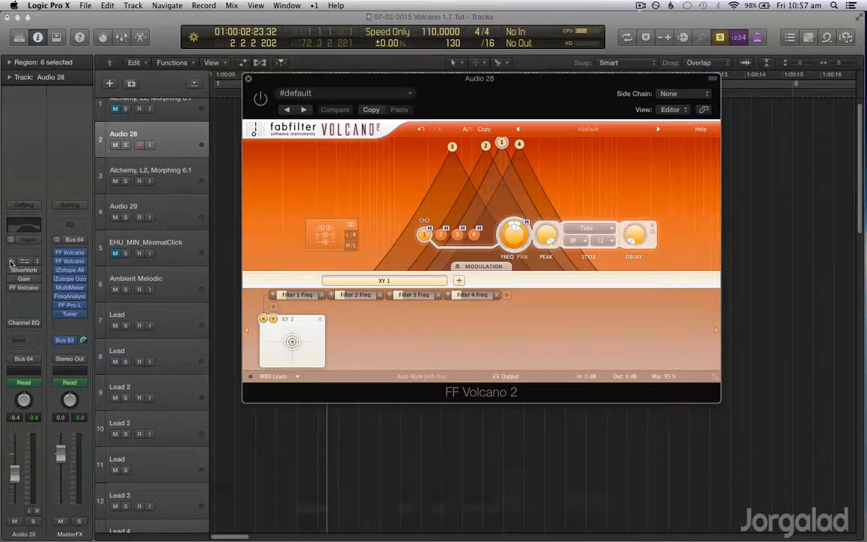
{"action": "left_click", "coordinate": [11, 261]}
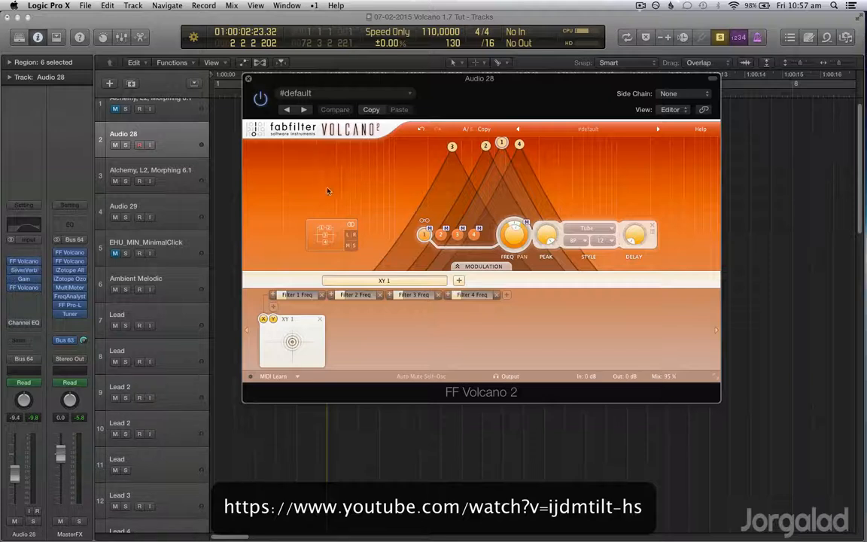
{"action": "left_click", "coordinate": [250, 80]}
{"action": "key", "text": "a"}
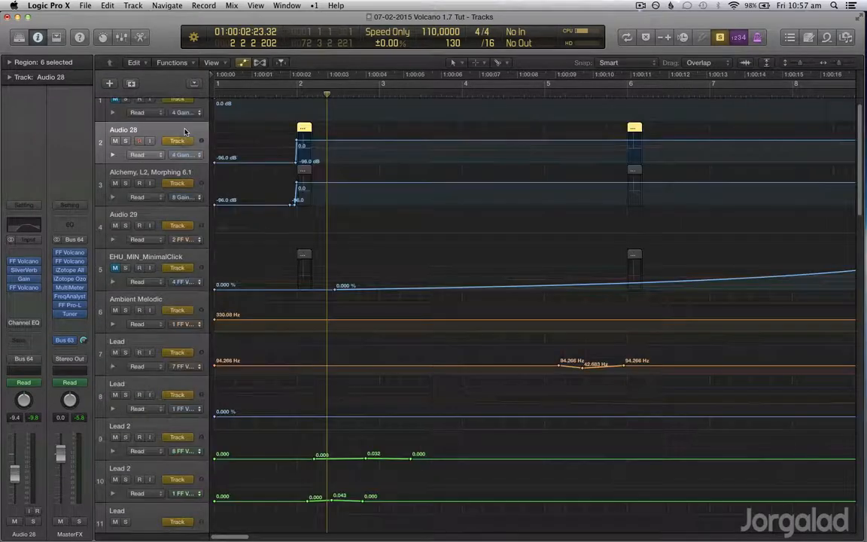
{"action": "key", "text": "a"}
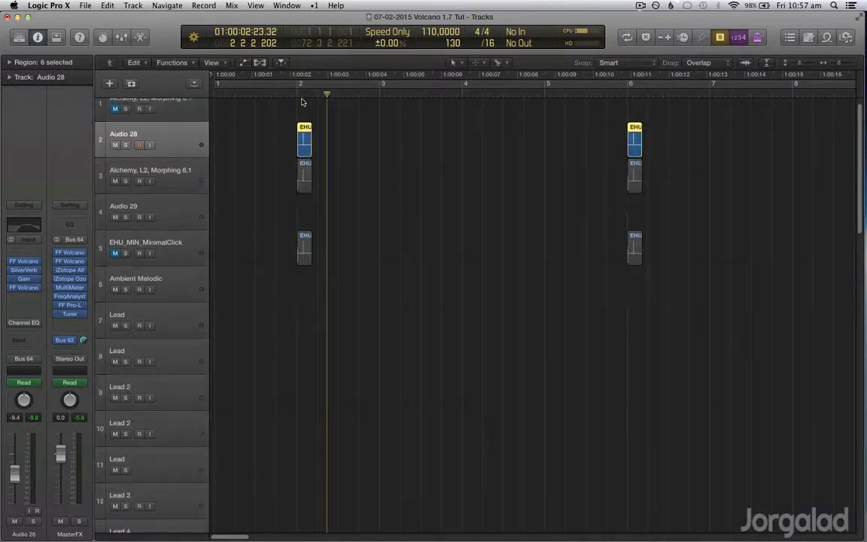
Step: Play the soloed Audio 28 regions from just before bar 2 with the effects enabled, raising the listening volume
{"action": "left_click", "coordinate": [286, 94]}
{"action": "key", "text": "space"}
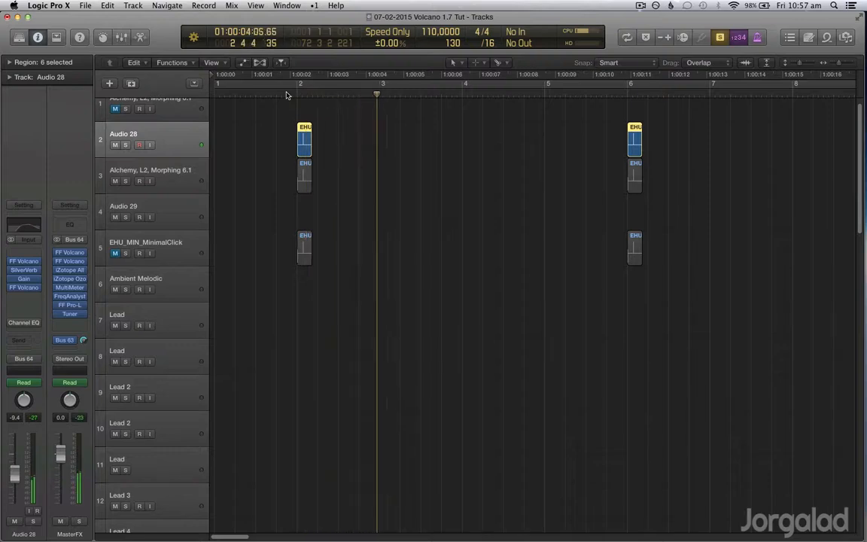
{"action": "key", "text": "XF86AudioRaiseVolume"}
{"action": "key", "text": "super+Left"}
{"action": "key", "text": "super+Left"}
{"action": "key", "text": "super+Left"}
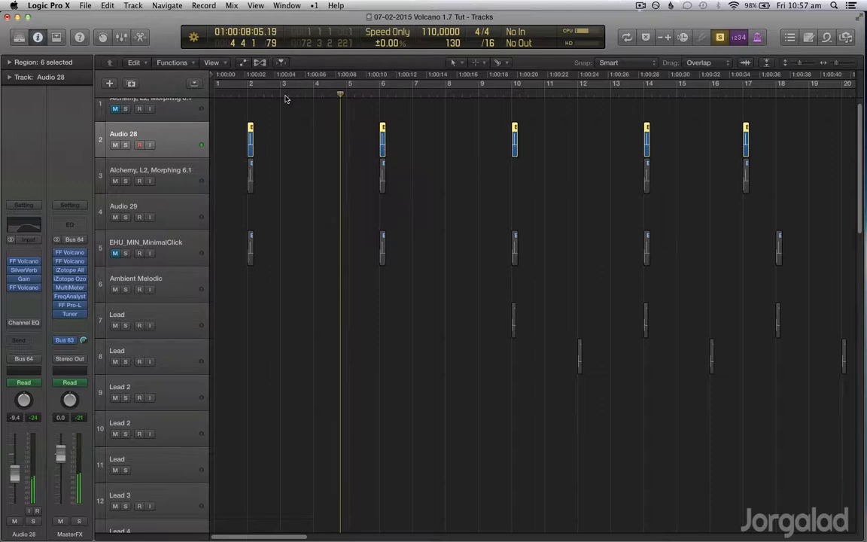
{"action": "key", "text": "super+Left"}
{"action": "key", "text": "super+Right"}
{"action": "key", "text": "super+Right"}
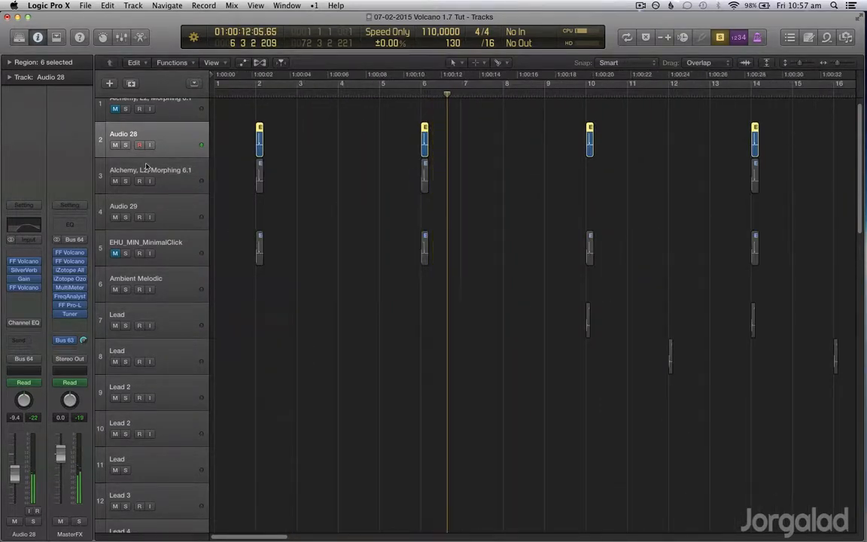
Step: Switch the solo from the Audio 28 regions to those of the Alchemy, L2, Morphing 6.1 track in row 3
{"action": "key", "text": "ctrl+s"}
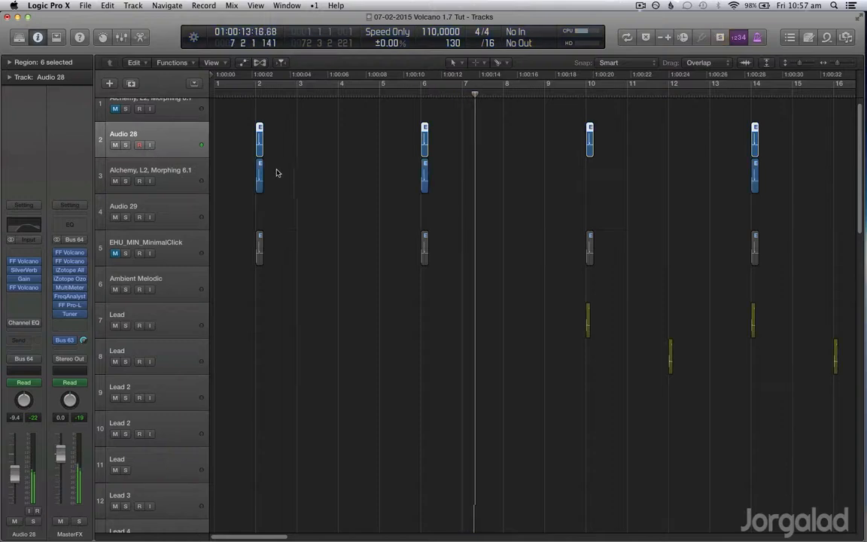
{"action": "left_click", "coordinate": [164, 160]}
{"action": "key", "text": "ctrl+s"}
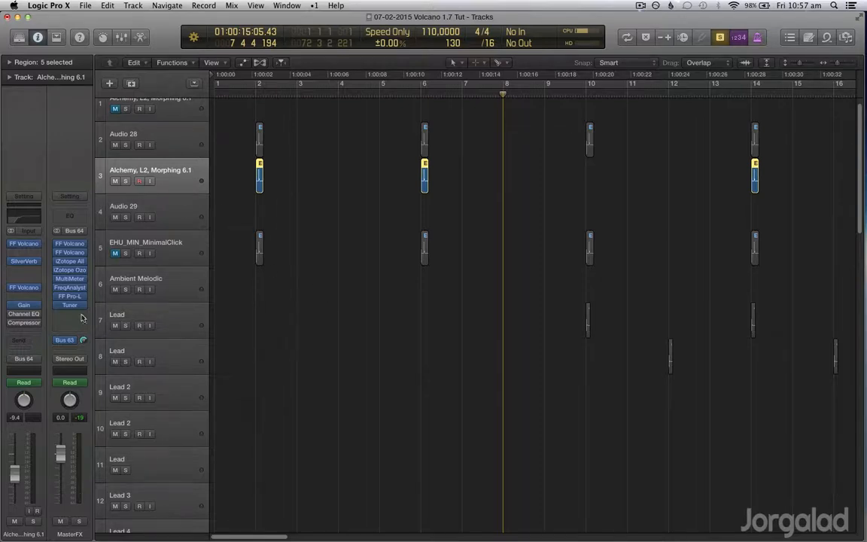
Step: Inspect the first Volcano 2 plug-in on the row 3 Alchemy track and play its regions from just before bar 2
{"action": "left_click", "coordinate": [28, 248]}
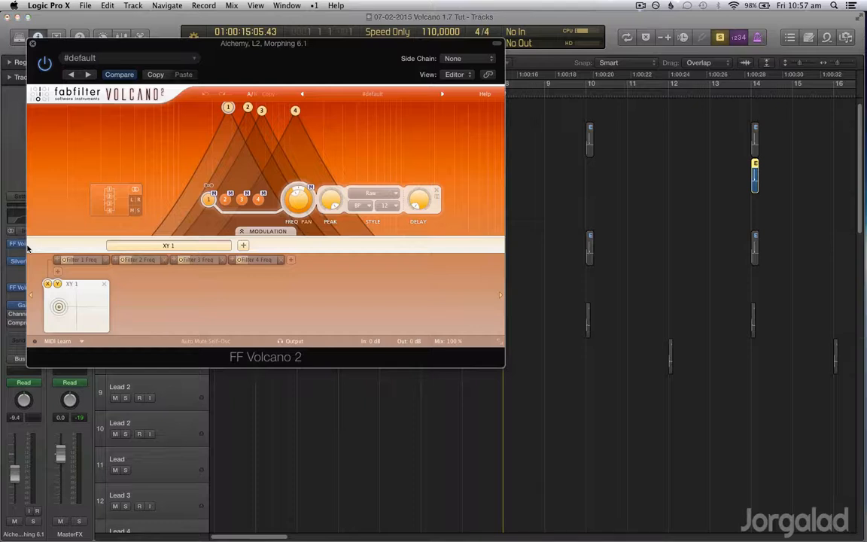
{"action": "left_click", "coordinate": [31, 45]}
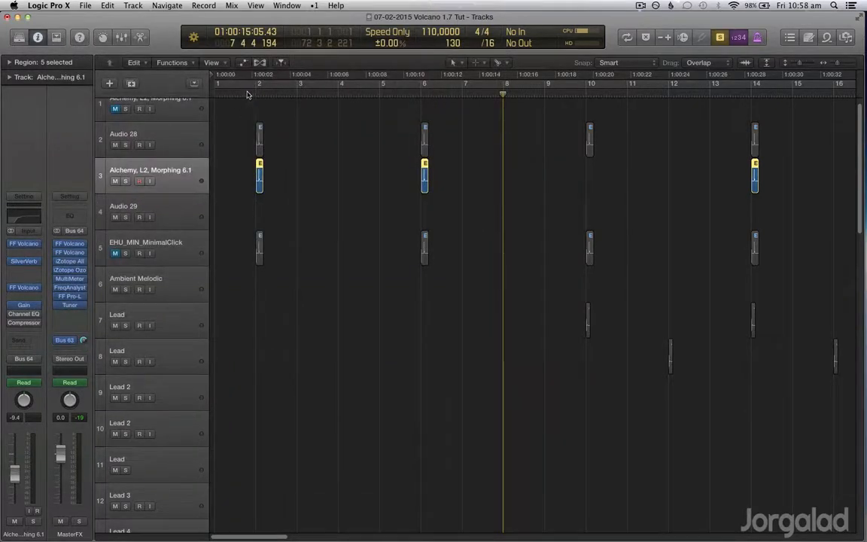
{"action": "left_click", "coordinate": [247, 91]}
{"action": "key", "text": "space"}
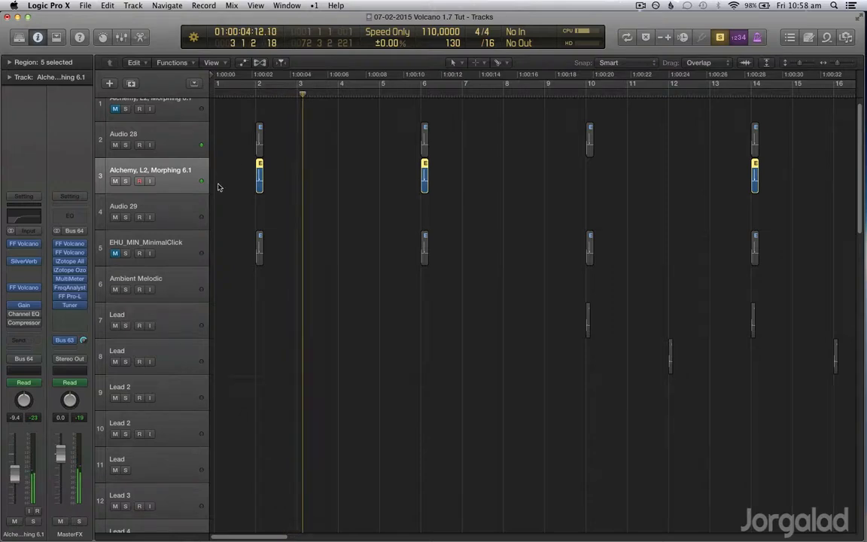
Step: Select the Lead track in row 7 and show the track automation
{"action": "left_click", "coordinate": [180, 292]}
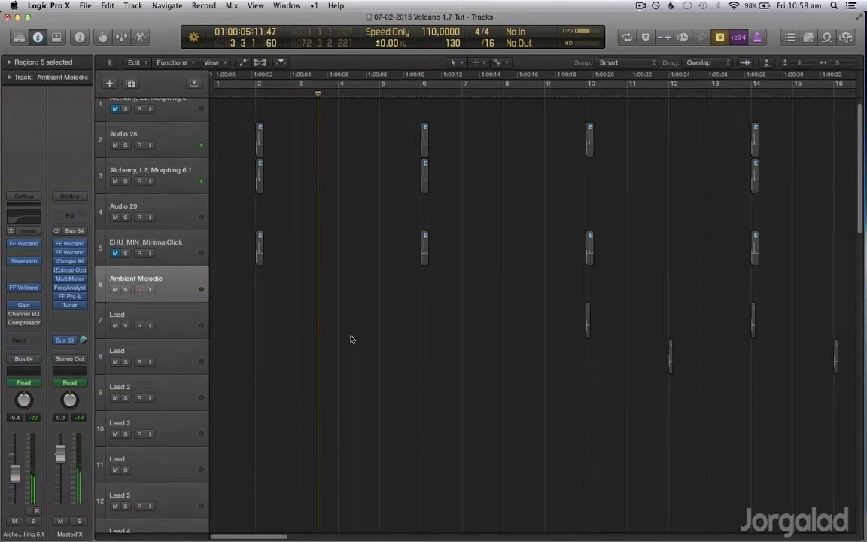
{"action": "left_click", "coordinate": [188, 331]}
{"action": "key", "text": "a"}
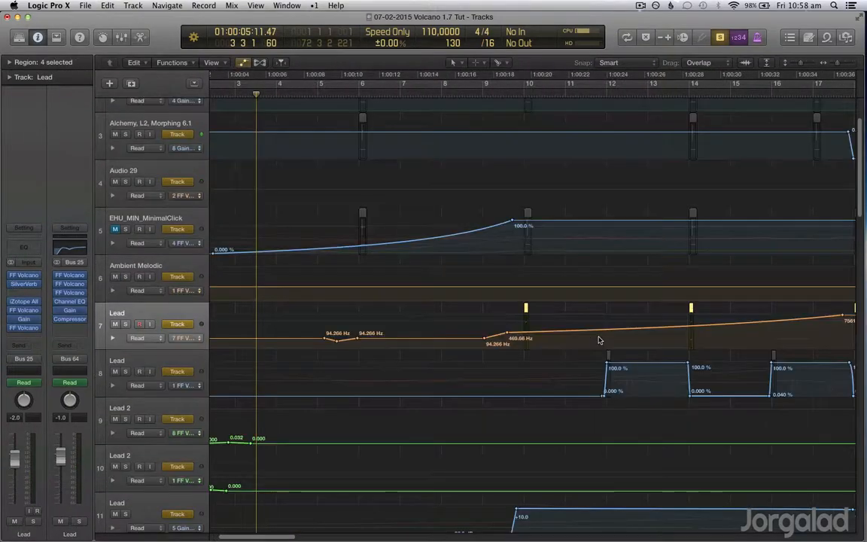
Step: Select the Audio 28 track in row 2 and show its 5 FF Volcano : Filter 1 Freq automation
{"action": "key", "text": "super+Right"}
{"action": "key", "text": "super+Down"}
{"action": "key", "text": "super+Down"}
{"action": "key", "text": "super+Down"}
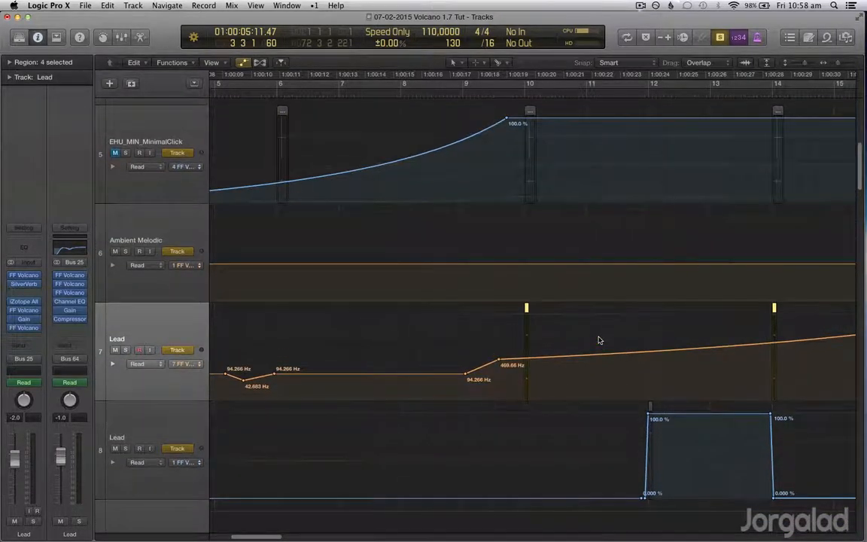
{"action": "scroll", "coordinate": [599, 340], "scroll_direction": "left", "scroll_amount": 5}
{"action": "scroll", "coordinate": [599, 341], "scroll_direction": "up", "scroll_amount": 5}
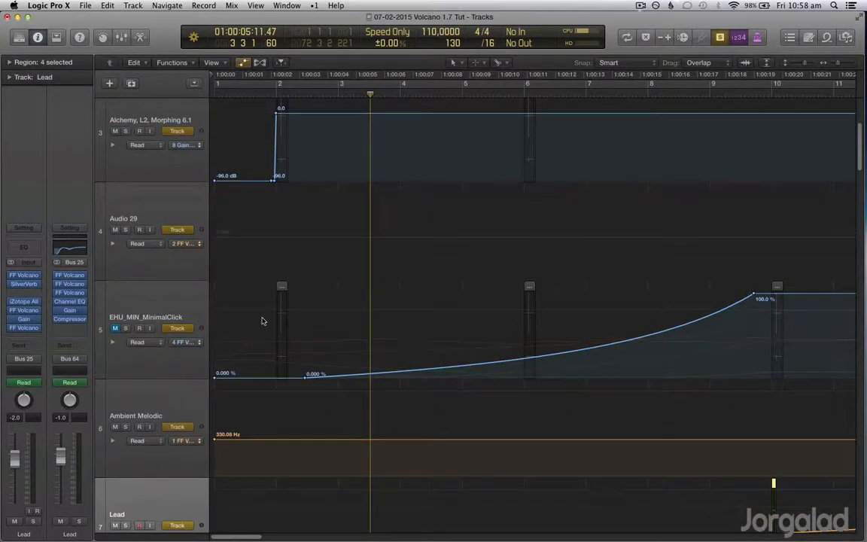
{"action": "scroll", "coordinate": [262, 321], "scroll_direction": "up", "scroll_amount": 5}
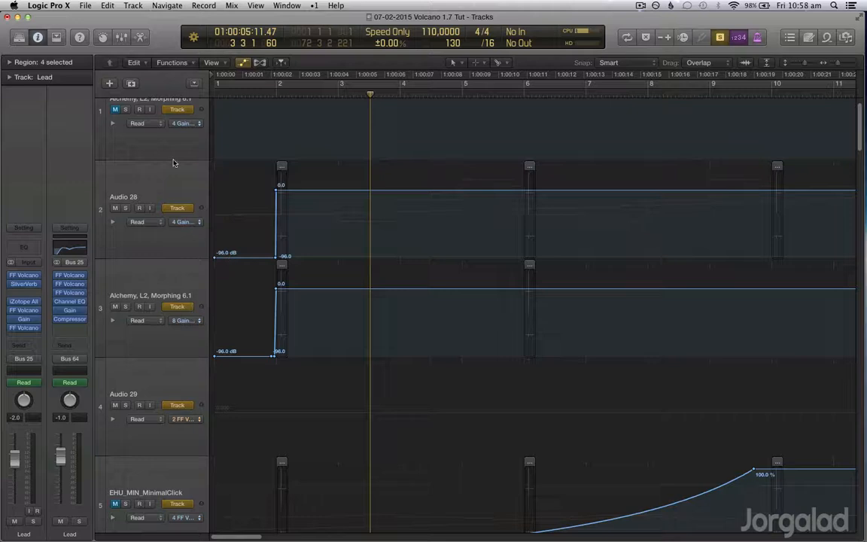
{"action": "left_click", "coordinate": [169, 200]}
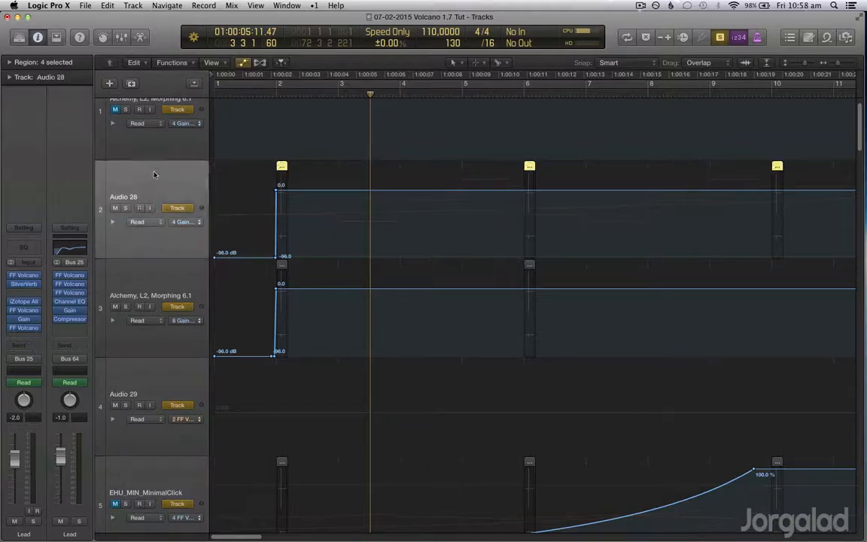
{"action": "left_click", "coordinate": [184, 221]}
{"action": "left_click", "coordinate": [195, 226]}
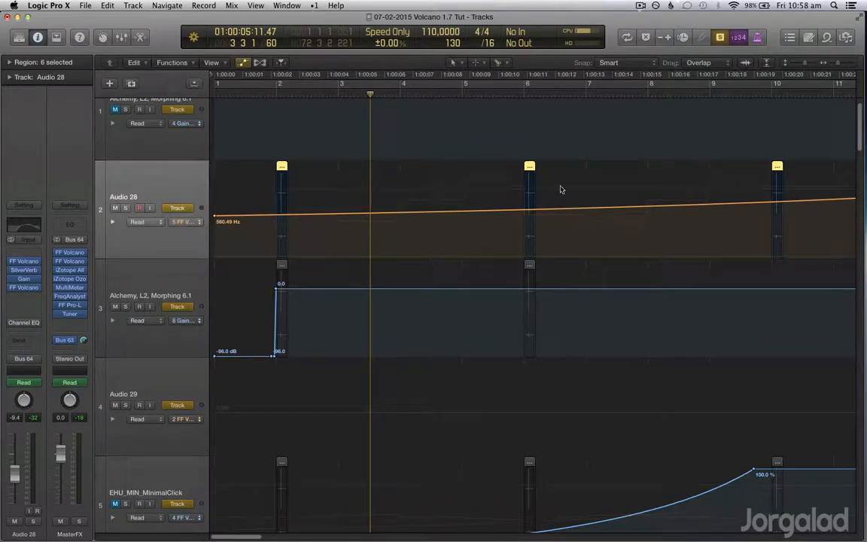
Step: Show the 2 FF Volcano : XY Controller 1 Hor automation on the Audio 28 track and play from just before bar 2
{"action": "left_click", "coordinate": [183, 221]}
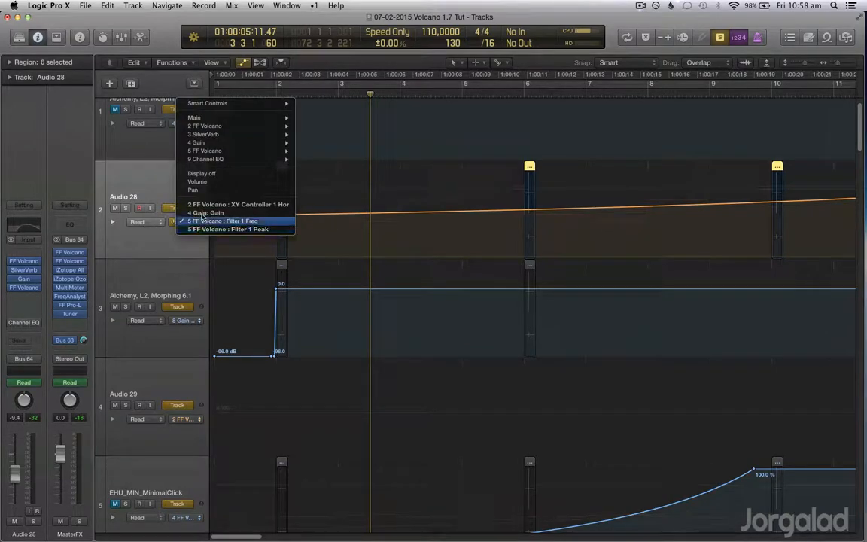
{"action": "left_click", "coordinate": [204, 206]}
{"action": "scroll", "coordinate": [346, 245], "scroll_direction": "up", "scroll_amount": 2}
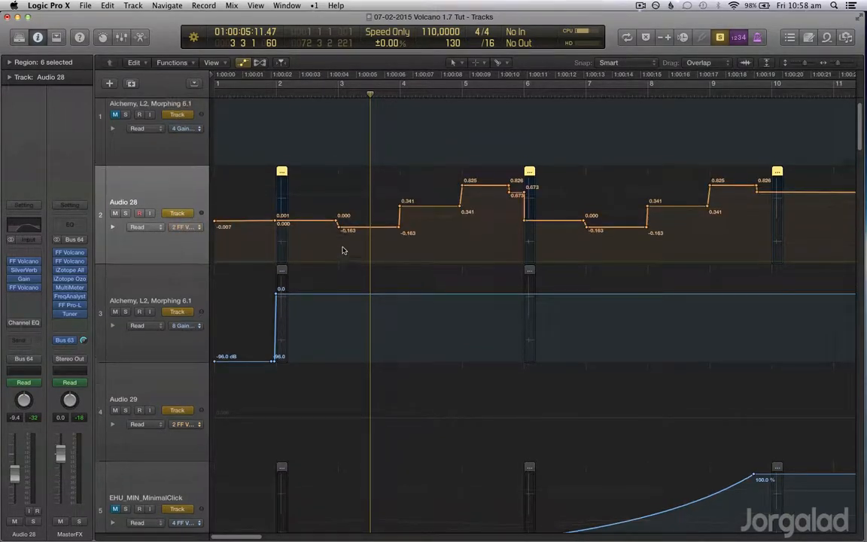
{"action": "left_click", "coordinate": [273, 93]}
{"action": "key", "text": "space"}
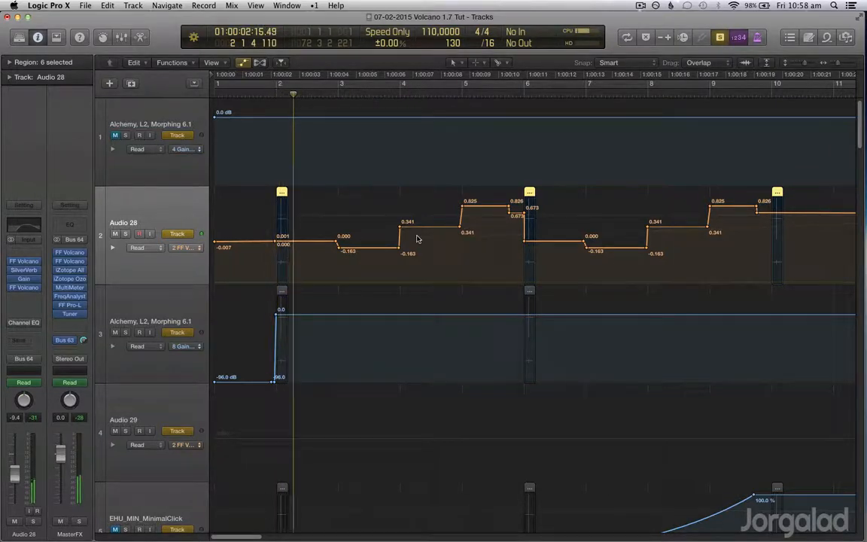
{"action": "left_click", "coordinate": [267, 94]}
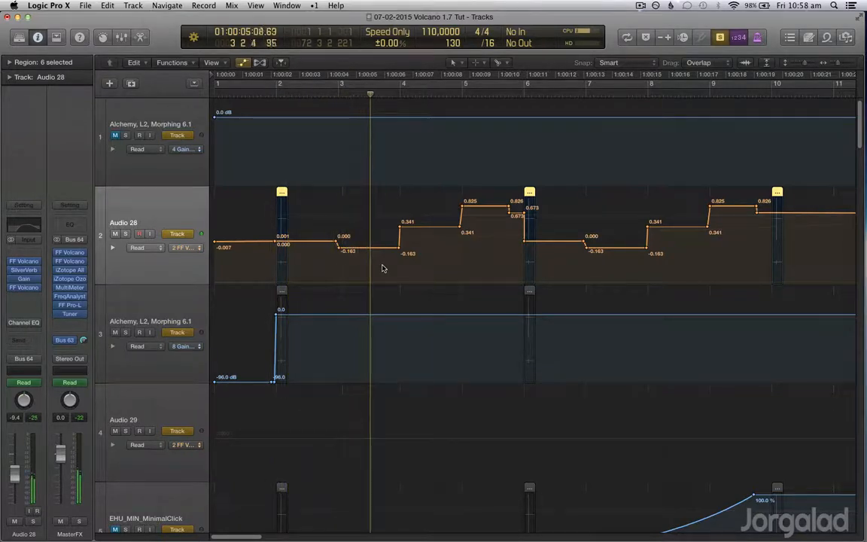
Step: Inspect the first Volcano 2 plug-in on the Audio 28 track during playback, then stop and close its window
{"action": "key", "text": "super+Left"}
{"action": "key", "text": "super+Left"}
{"action": "key", "text": "super+Left"}
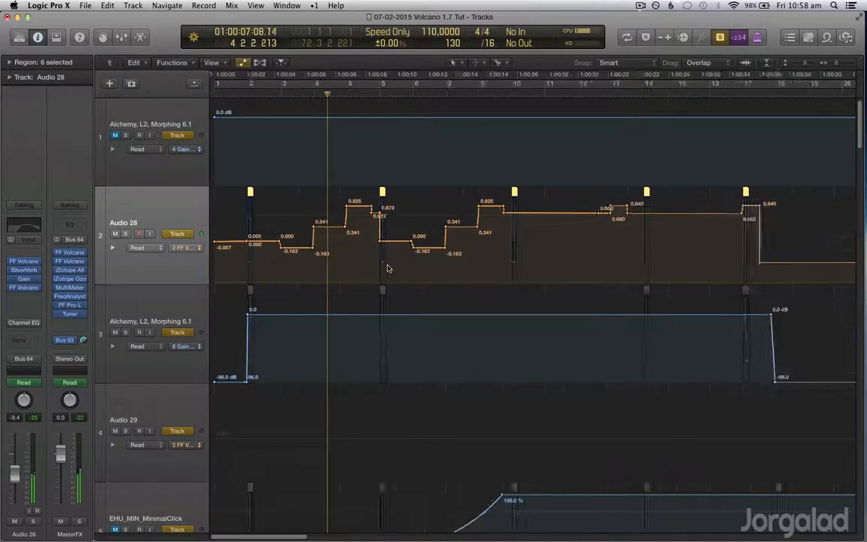
{"action": "left_click", "coordinate": [24, 260]}
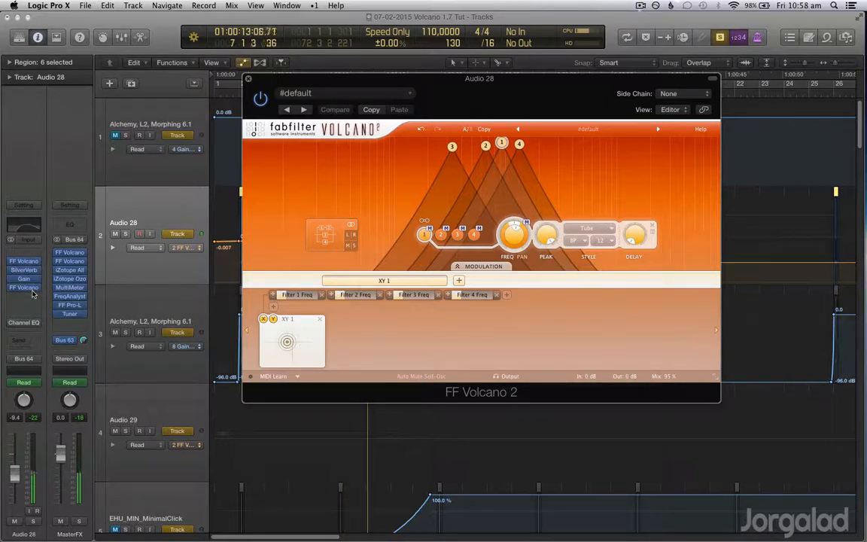
{"action": "key", "text": "space"}
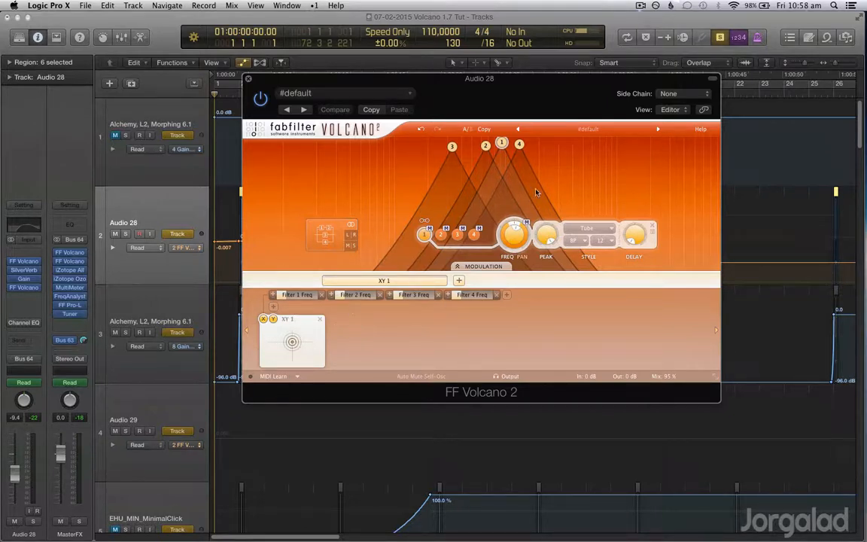
{"action": "left_click", "coordinate": [249, 79]}
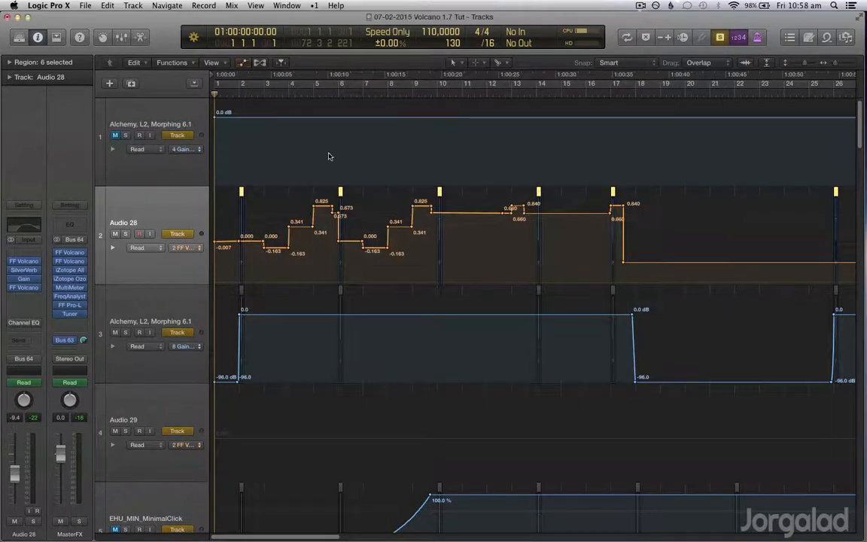
Step: Hide the track automation and bypass the channel effects of the Lead track in row 7
{"action": "key", "text": "a"}
{"action": "scroll", "coordinate": [369, 251], "scroll_direction": "down", "scroll_amount": 2}
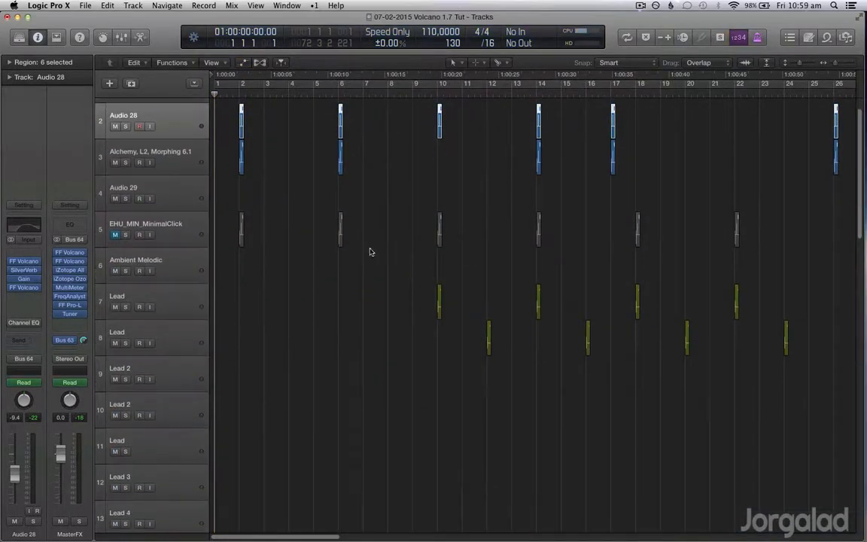
{"action": "left_click", "coordinate": [185, 308]}
{"action": "scroll", "coordinate": [105, 316], "scroll_direction": "right", "scroll_amount": 3}
{"action": "left_click_drag", "start_coordinate": [52, 300], "coordinate": [11, 276]}
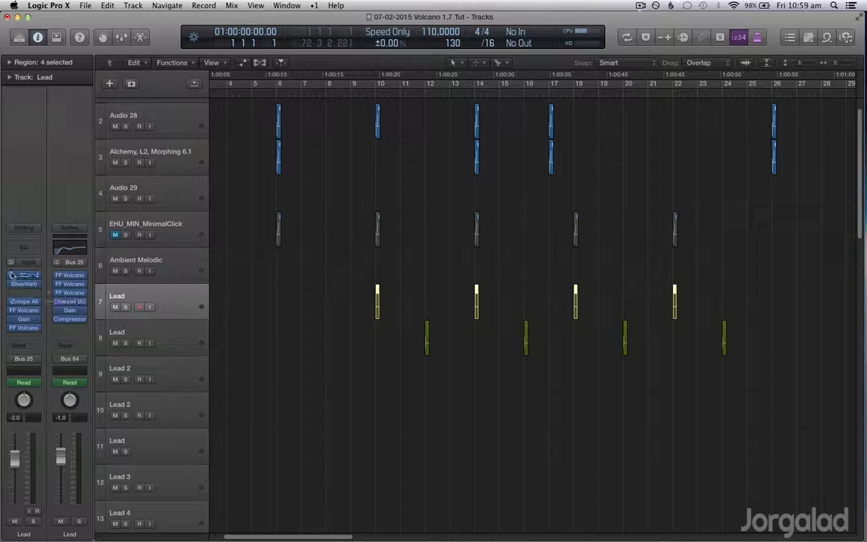
Step: Solo the Lead regions in row 7 and play them without effects from just before bar 10
{"action": "key", "text": "ctrl+s"}
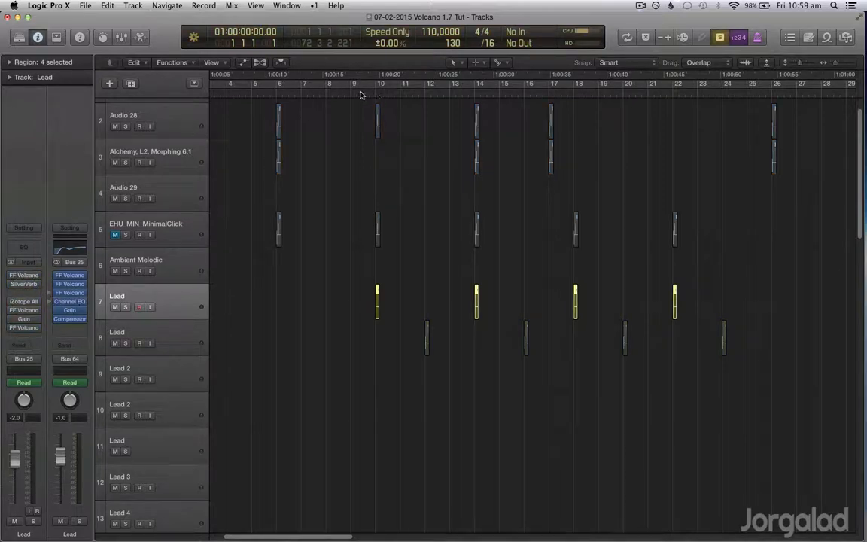
{"action": "left_click", "coordinate": [359, 92]}
{"action": "key", "text": "space"}
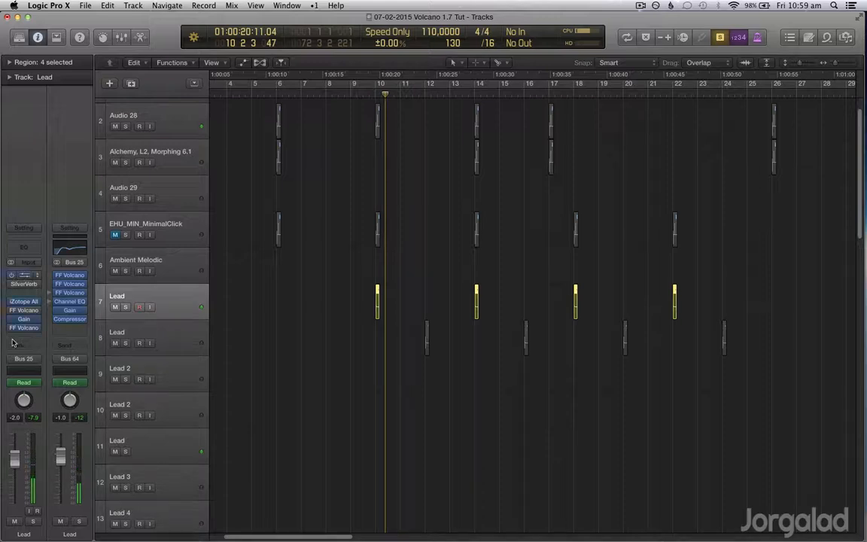
Step: Re-enable the bypassed effects of the Lead track in row 7 and turn off the region solo
{"action": "left_click", "coordinate": [12, 286]}
{"action": "left_click", "coordinate": [11, 310]}
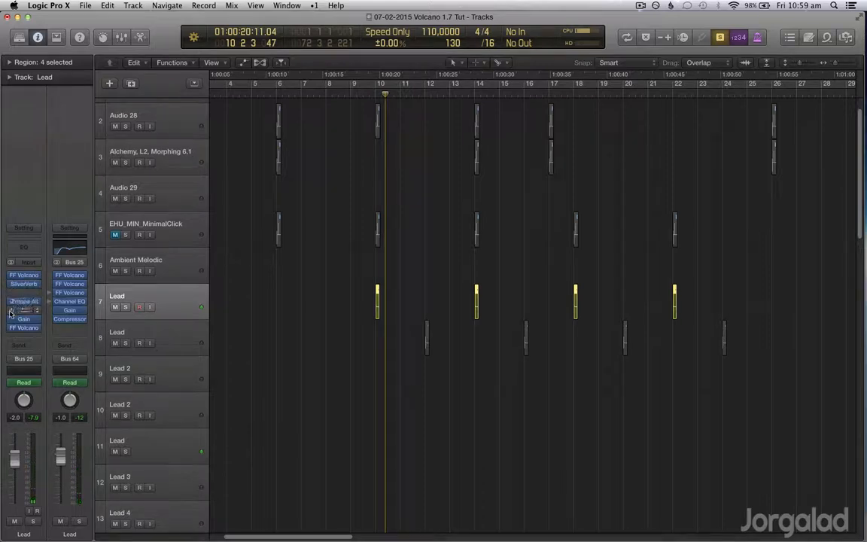
{"action": "key", "text": "ctrl+s"}
Step: Play the full arrangement from just before bar 10 with all of the project's tracks in view
{"action": "left_click", "coordinate": [374, 97]}
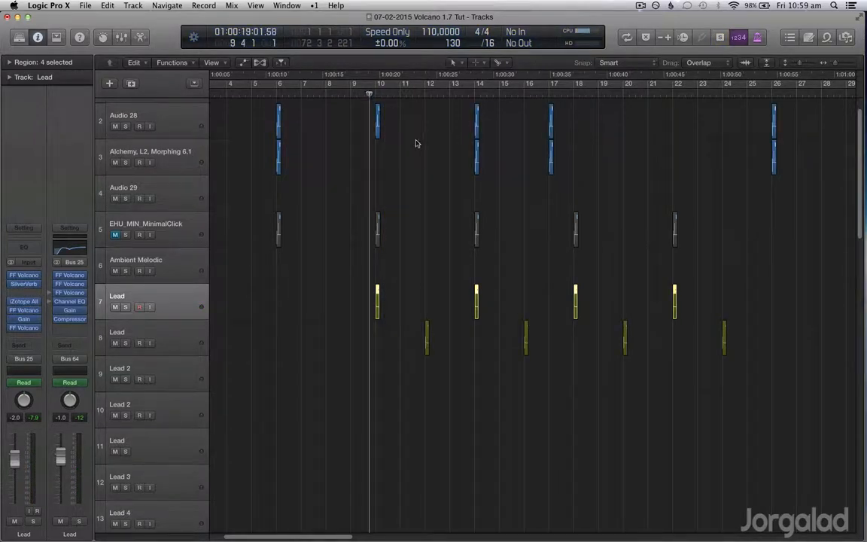
{"action": "scroll", "coordinate": [416, 141], "scroll_direction": "down", "scroll_amount": 3}
{"action": "scroll", "coordinate": [416, 143], "scroll_direction": "down", "scroll_amount": 5}
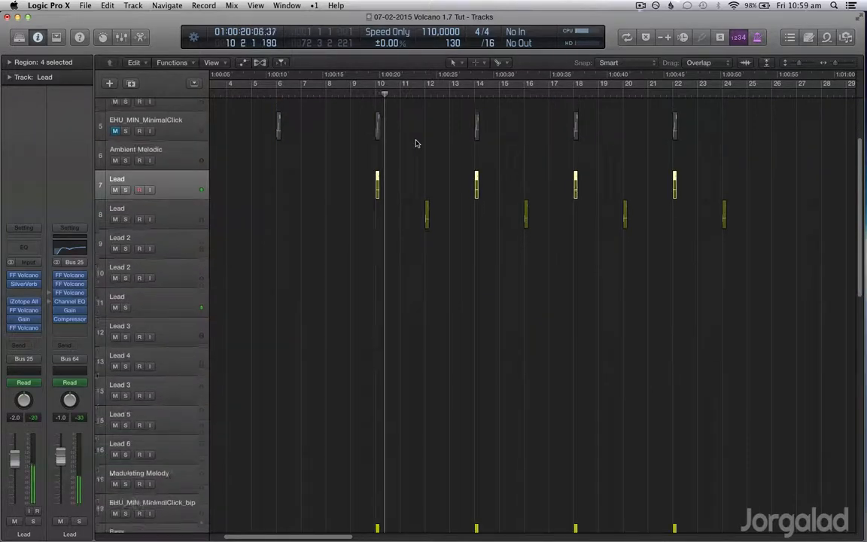
{"action": "scroll", "coordinate": [416, 142], "scroll_direction": "down", "scroll_amount": 6}
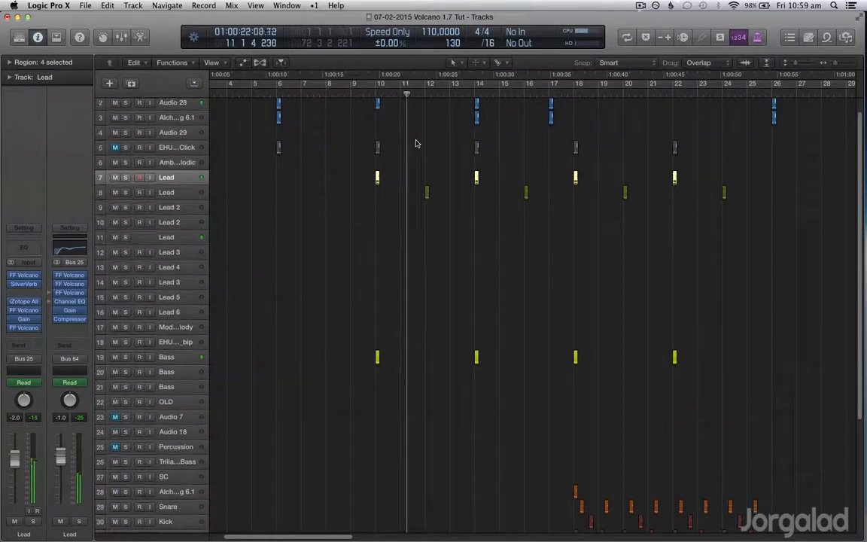
{"action": "scroll", "coordinate": [416, 143], "scroll_direction": "down", "scroll_amount": 6}
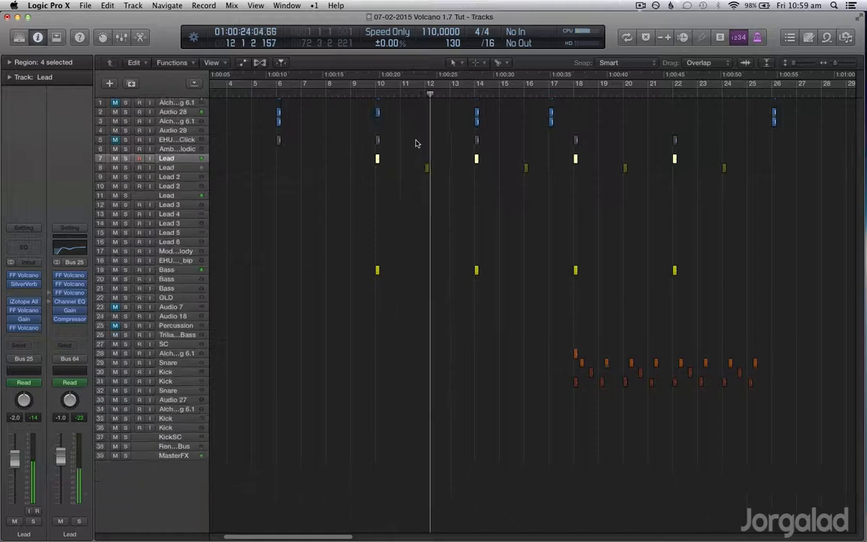
Step: Remove the bypassed SilverVerb from the Bass track in row 19
{"action": "left_click", "coordinate": [170, 261]}
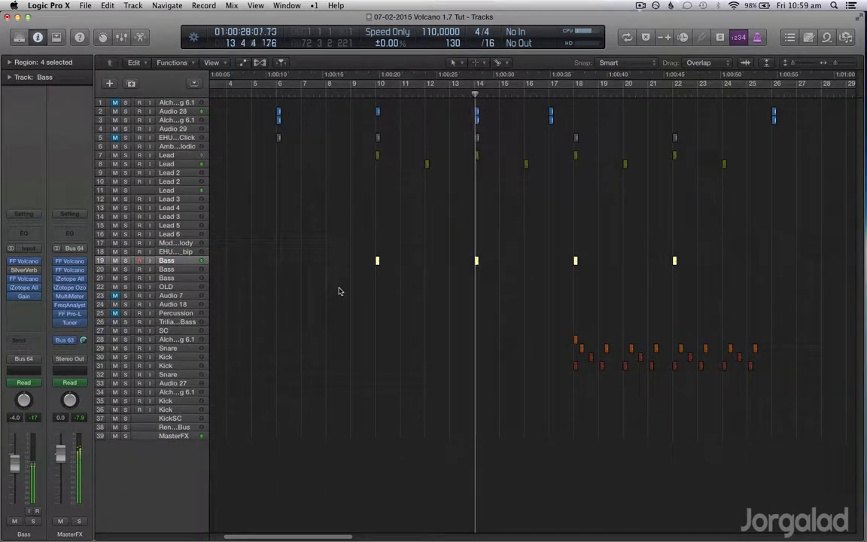
{"action": "left_click", "coordinate": [34, 271]}
{"action": "left_click", "coordinate": [33, 285]}
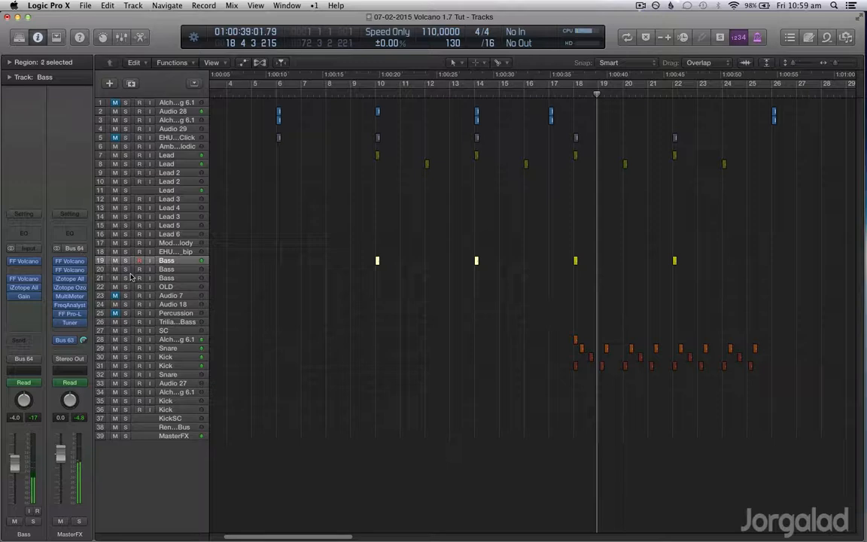
Step: Solo the Bass track in row 19 and set the cycle range around its selected regions at bars 10 and 14
{"action": "left_click", "coordinate": [125, 261]}
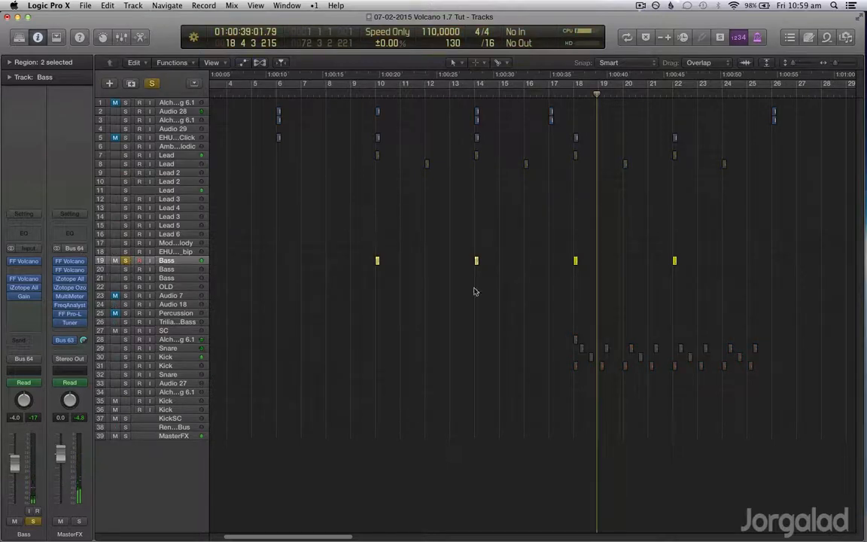
{"action": "key", "text": "u"}
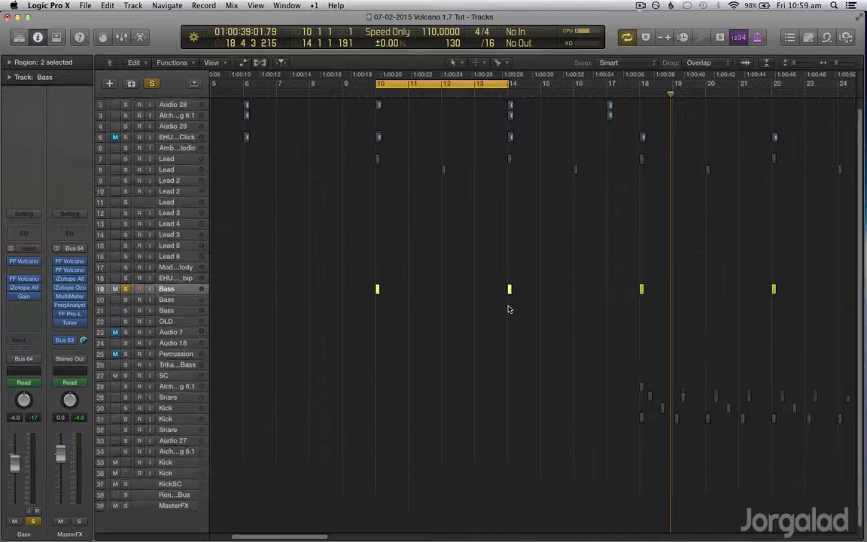
{"action": "key", "text": "z"}
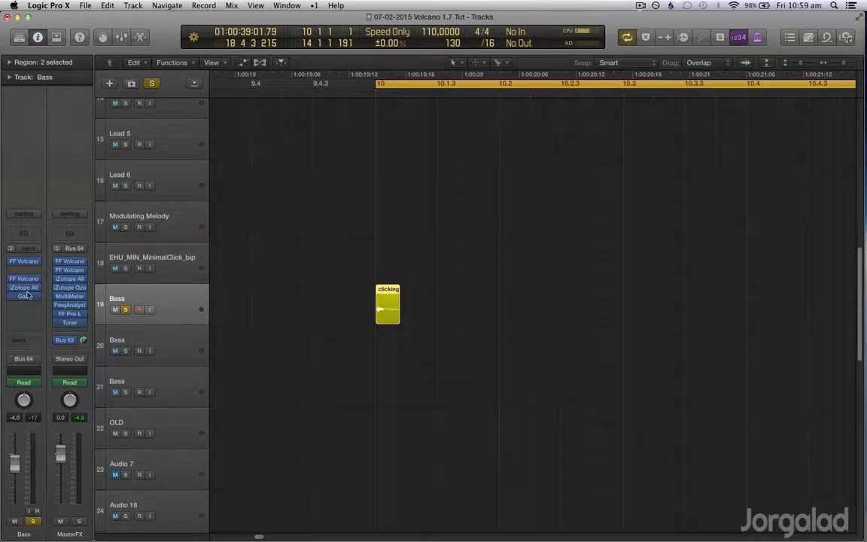
Step: Open both Volcano 2 plug-ins on the Bass track in row 19 and offset their windows to examine the filter and XLFO settings
{"action": "left_click", "coordinate": [23, 261]}
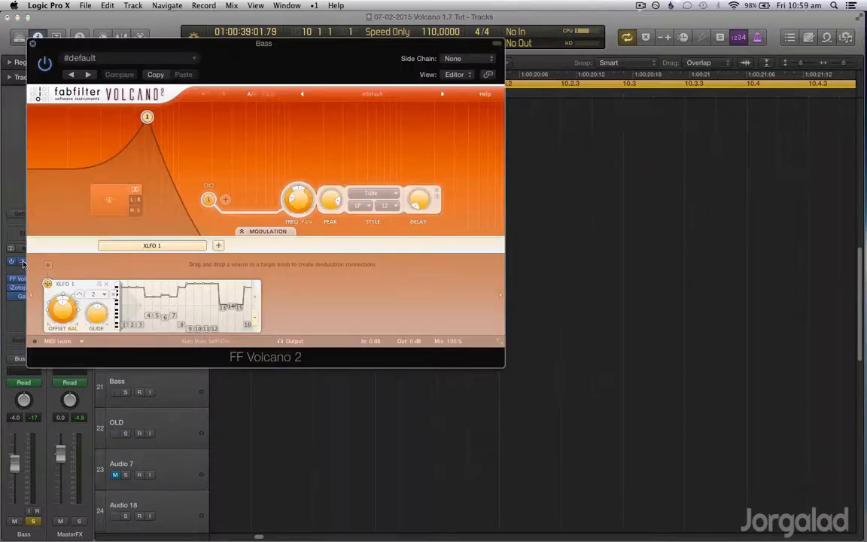
{"action": "left_click_drag", "start_coordinate": [321, 47], "coordinate": [638, 90]}
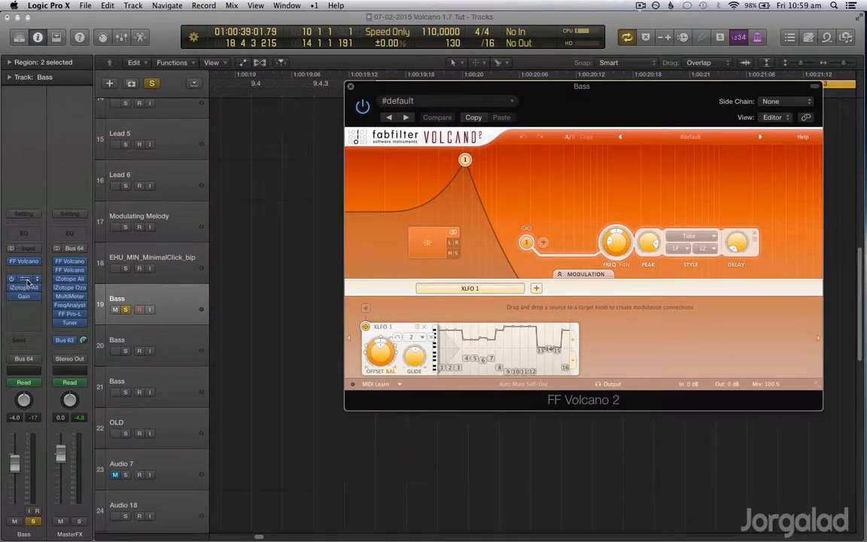
{"action": "left_click", "coordinate": [28, 281]}
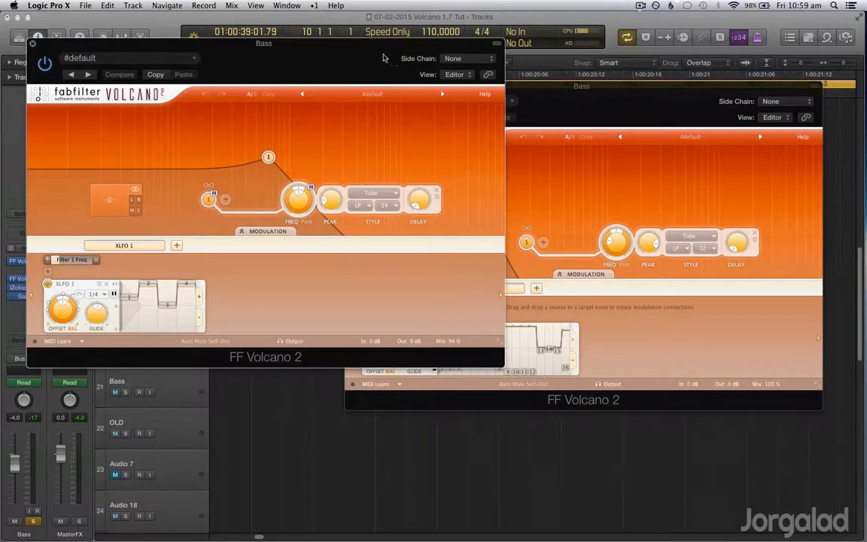
{"action": "left_click_drag", "start_coordinate": [383, 58], "coordinate": [517, 78]}
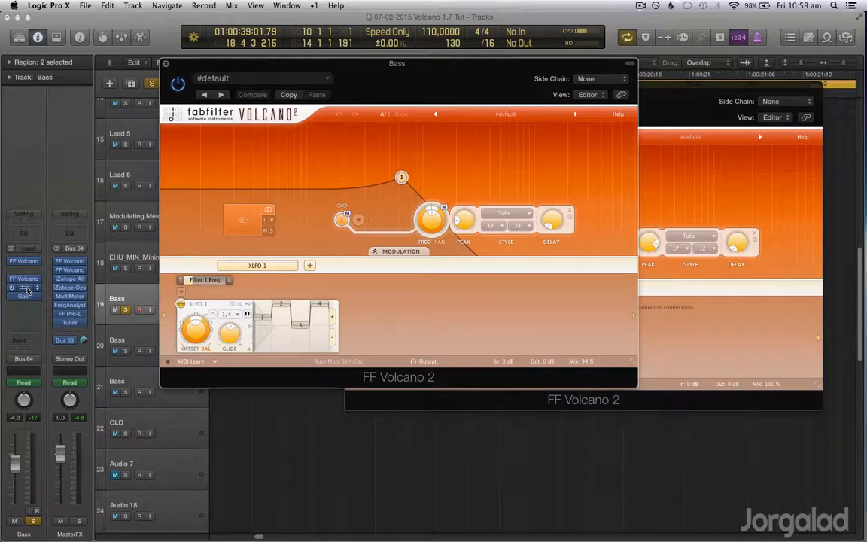
Step: Examine the iZotope Alloy 2 exciter settings on the Bass track in row 19 and close all three plug-in windows
{"action": "left_click", "coordinate": [27, 288]}
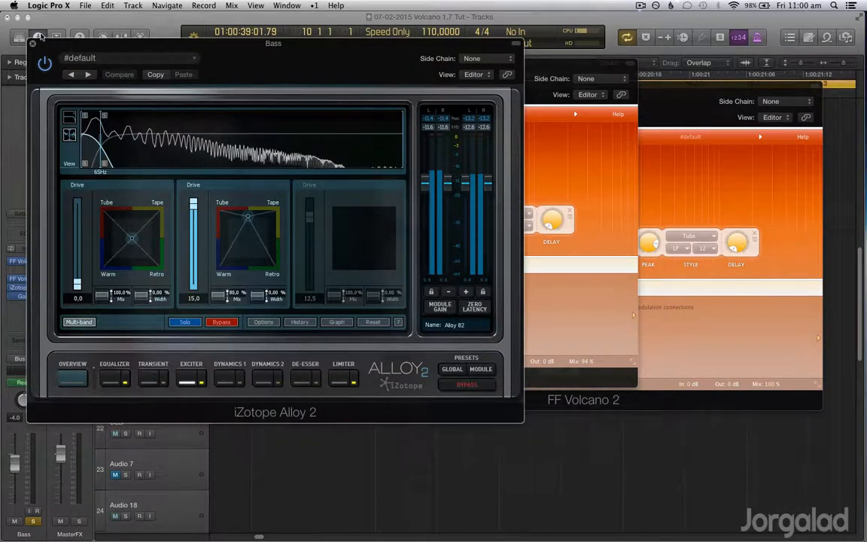
{"action": "left_click", "coordinate": [31, 43]}
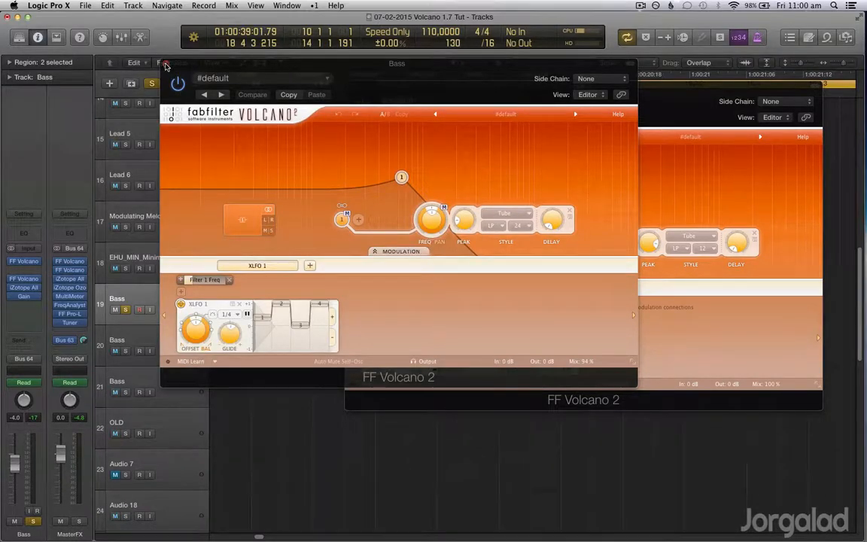
{"action": "left_click", "coordinate": [167, 65]}
{"action": "left_click", "coordinate": [351, 85]}
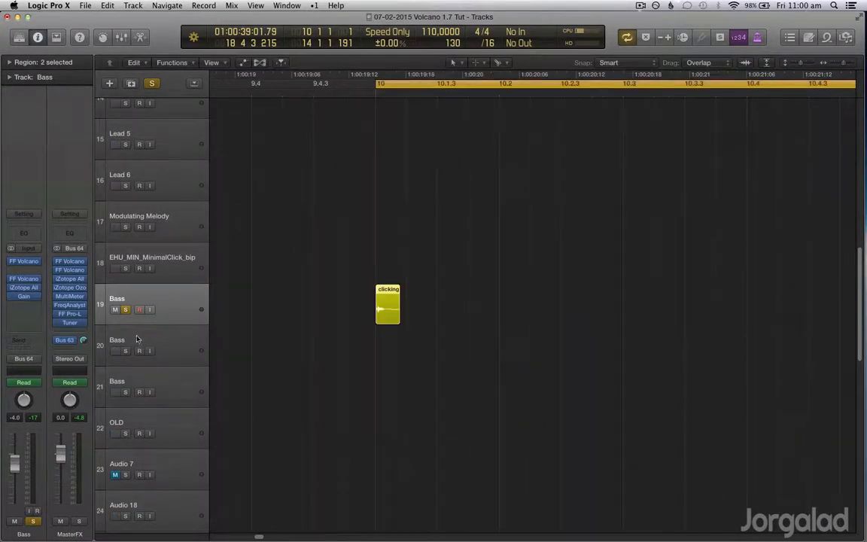
Step: Turn off the solo on the Bass track in row 19
{"action": "left_click", "coordinate": [126, 309]}
{"action": "key", "text": "super+Left"}
{"action": "key", "text": "super+Left"}
{"action": "key", "text": "super+Left"}
{"action": "key", "text": "super+Left"}
{"action": "key", "text": "super+Left"}
{"action": "key", "text": "super+Left"}
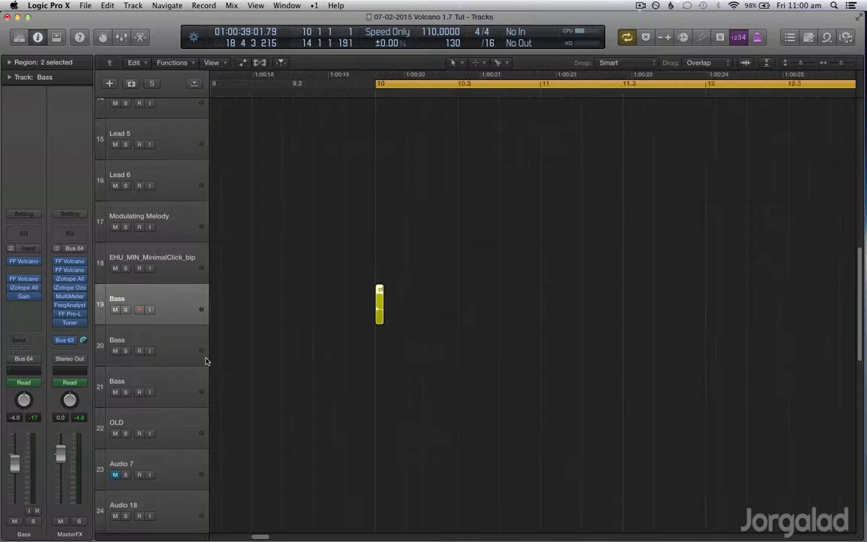
Step: Turn off the cycle range and select the Bass track in row 20 to survey its regions
{"action": "key", "text": "c"}
{"action": "key", "text": "super+Left"}
{"action": "key", "text": "super+Left"}
{"action": "key", "text": "super+Left"}
{"action": "key", "text": "super+Left"}
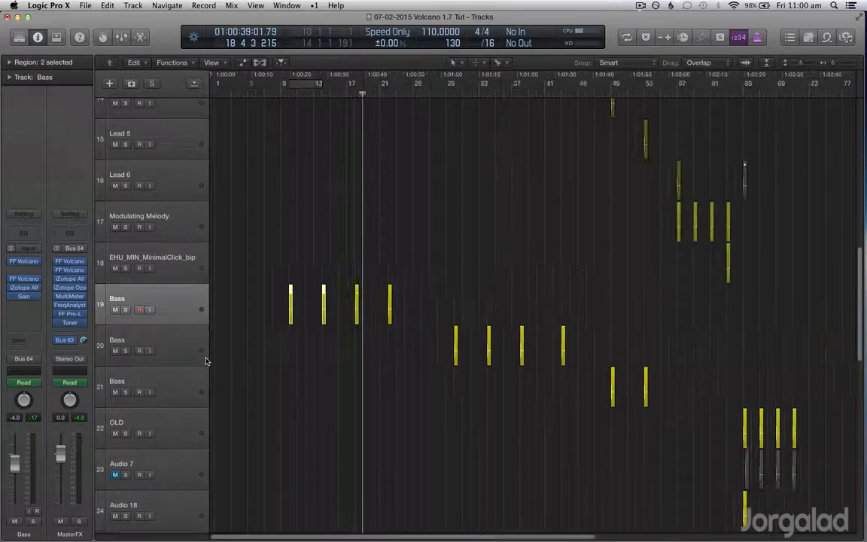
{"action": "left_click", "coordinate": [206, 361]}
{"action": "key", "text": "super+Right"}
{"action": "key", "text": "super+Right"}
{"action": "key", "text": "super+Right"}
{"action": "key", "text": "super+Right"}
{"action": "key", "text": "super+Right"}
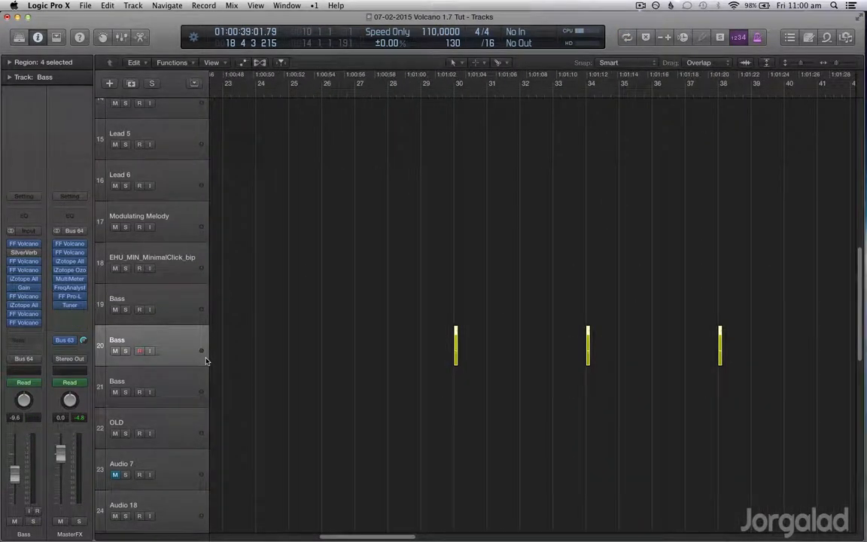
{"action": "scroll", "coordinate": [206, 361], "scroll_direction": "right", "scroll_amount": 10}
{"action": "scroll", "coordinate": [205, 361], "scroll_direction": "down", "scroll_amount": 3}
{"action": "key", "text": "super+Left"}
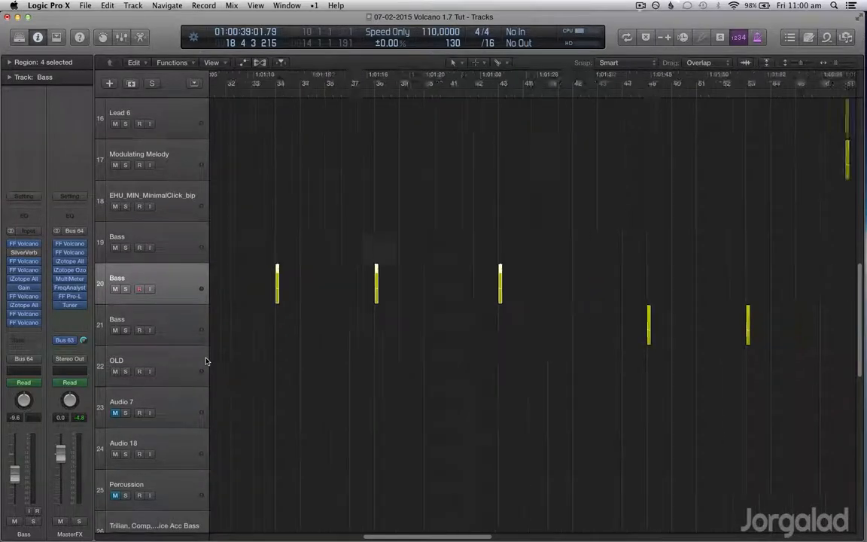
{"action": "key", "text": "super+Left"}
{"action": "key", "text": "super+Left"}
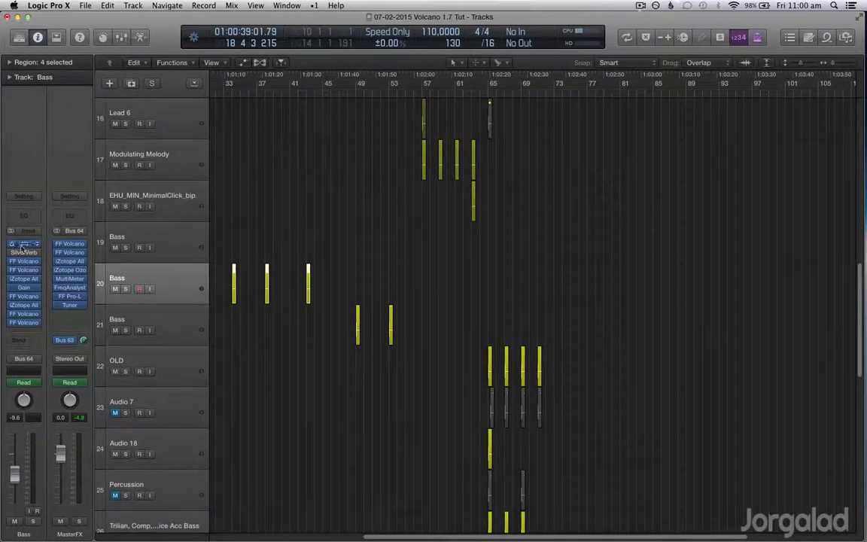
Step: Open the first Volcano 2 on the Bass track in row 20 and set input gain to +36 dB and output gain to -36 dB
{"action": "left_click", "coordinate": [24, 244]}
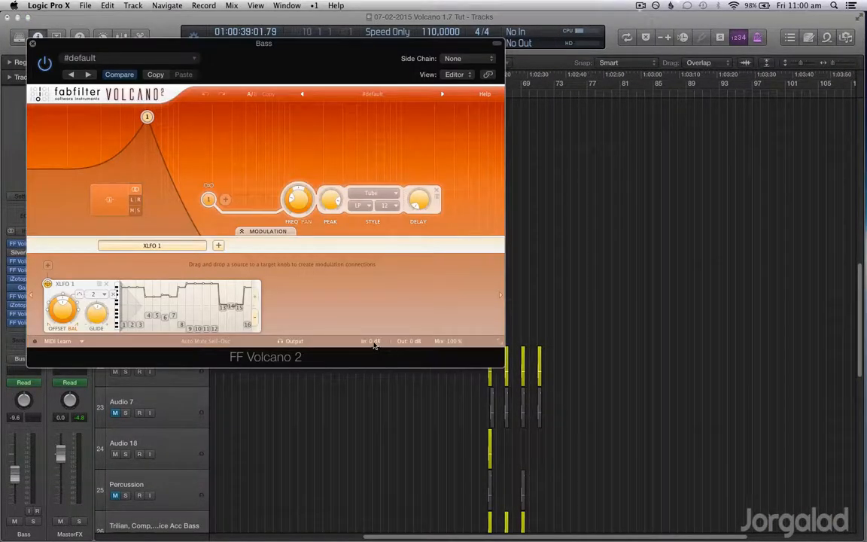
{"action": "mouse_move", "coordinate": [376, 344]}
{"action": "left_click_drag", "start_coordinate": [376, 339], "coordinate": [386, 292]}
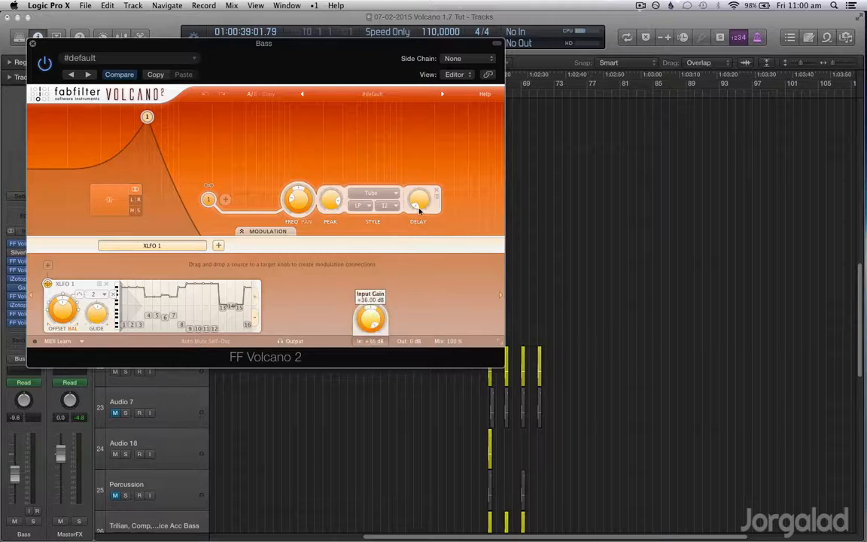
{"action": "mouse_move", "coordinate": [412, 343]}
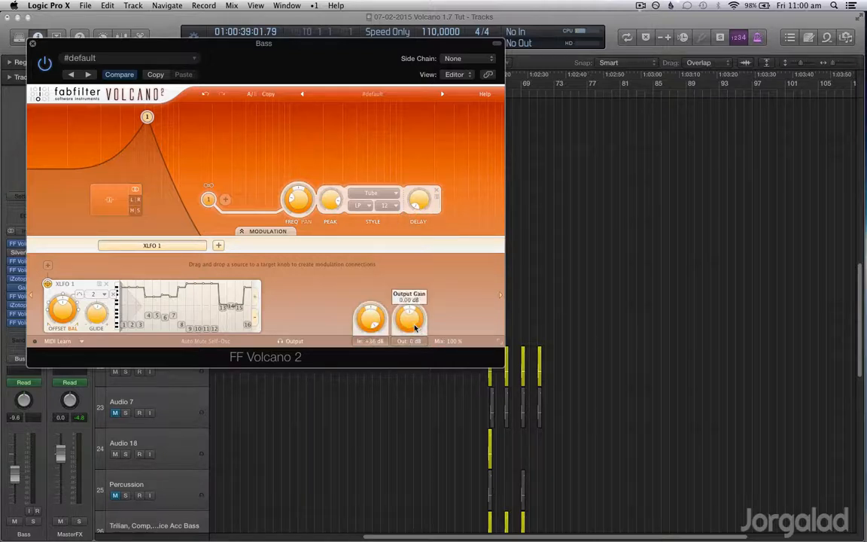
{"action": "left_click_drag", "start_coordinate": [414, 326], "coordinate": [401, 387]}
{"action": "left_click_drag", "start_coordinate": [386, 463], "coordinate": [384, 453]}
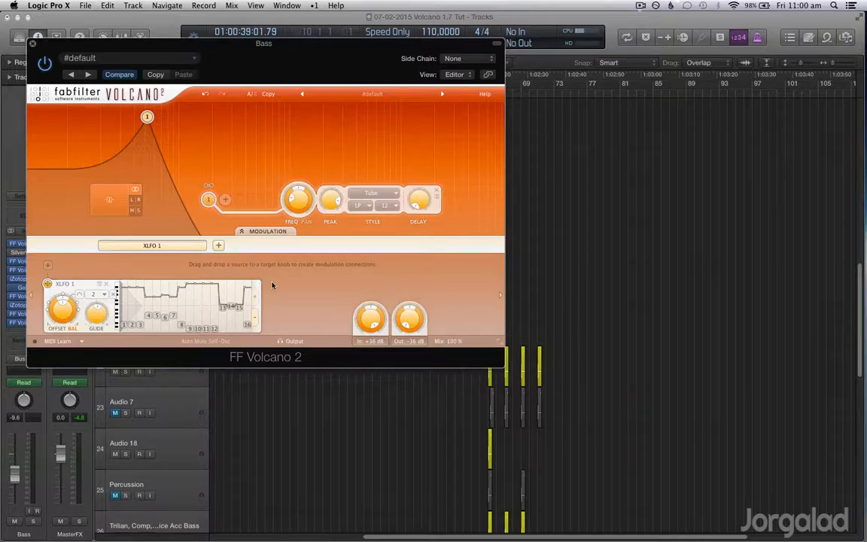
Step: Reset the Volcano 2 input and output gains to 0 dB and close the plug-in window
{"action": "double_click", "coordinate": [371, 322]}
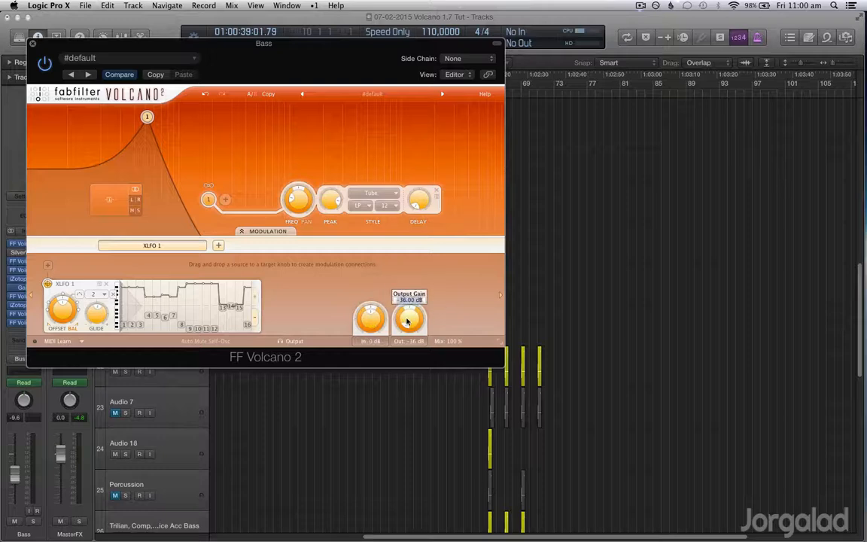
{"action": "scroll", "coordinate": [645, 397], "scroll_direction": "down", "scroll_amount": 5}
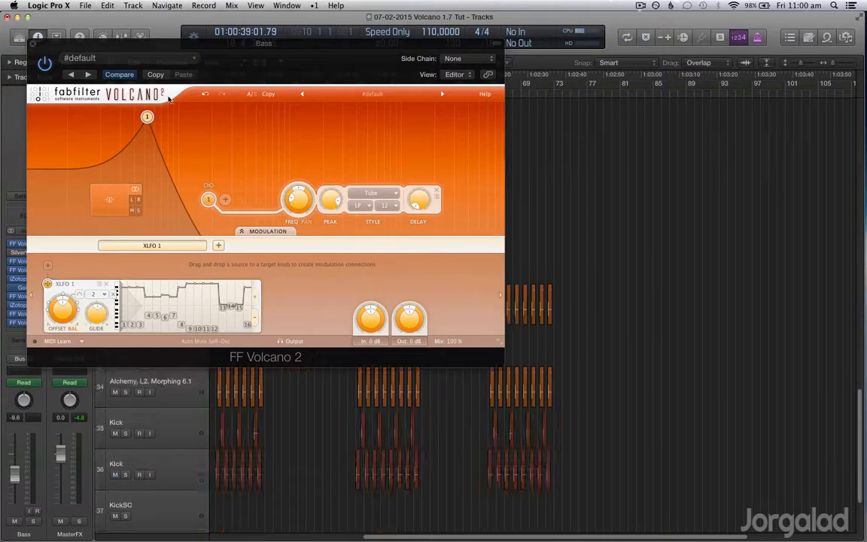
{"action": "left_click", "coordinate": [32, 47]}
Step: Show track automation around bar 65 and turn on solo mode
{"action": "scroll", "coordinate": [428, 233], "scroll_direction": "up", "scroll_amount": 8}
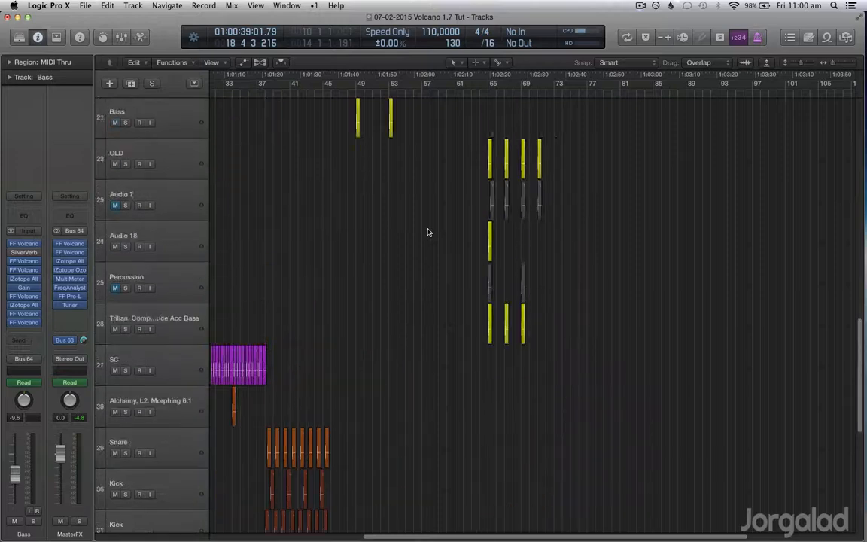
{"action": "left_click", "coordinate": [176, 319]}
{"action": "key", "text": "z"}
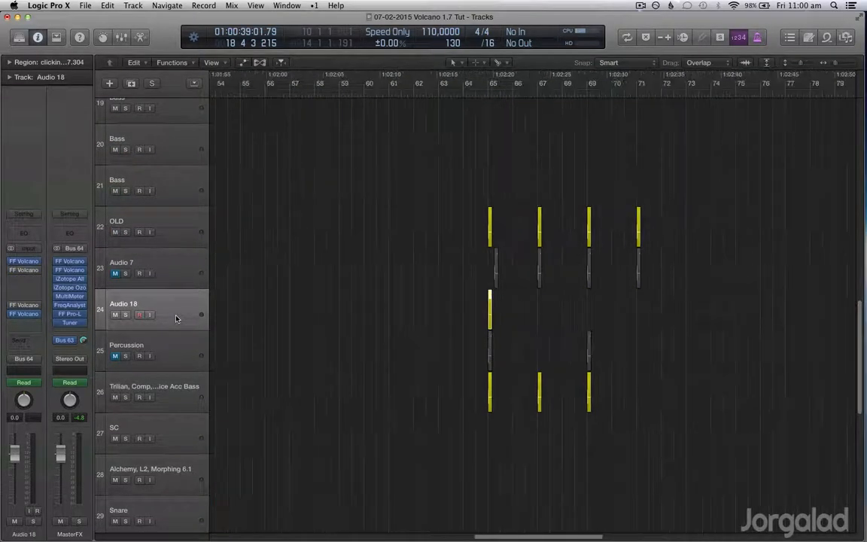
{"action": "key", "text": "a"}
{"action": "key", "text": "super+Right"}
{"action": "key", "text": "super+Right"}
{"action": "key", "text": "ctrl+s"}
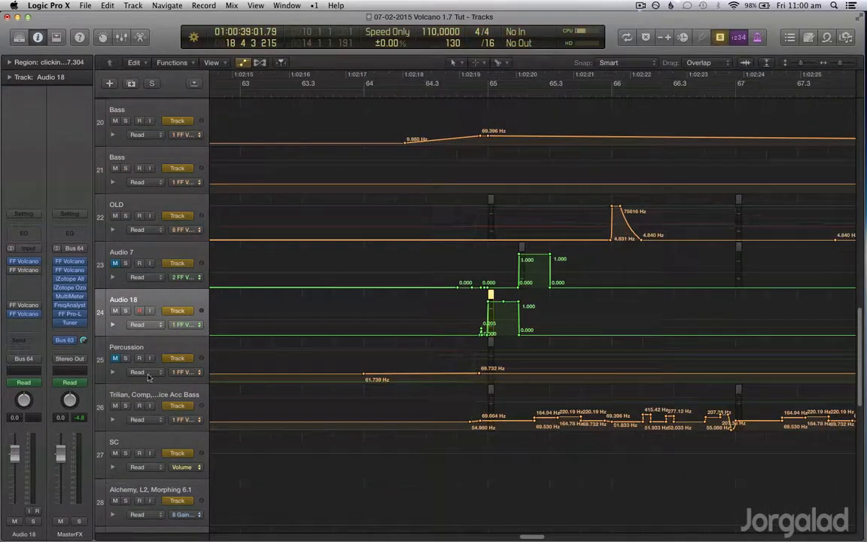
Step: Select the Trilian bass track in row 26, play it from just before bar 65 and lower the system volume
{"action": "left_click", "coordinate": [160, 395]}
{"action": "left_click", "coordinate": [474, 97]}
{"action": "key", "text": "space"}
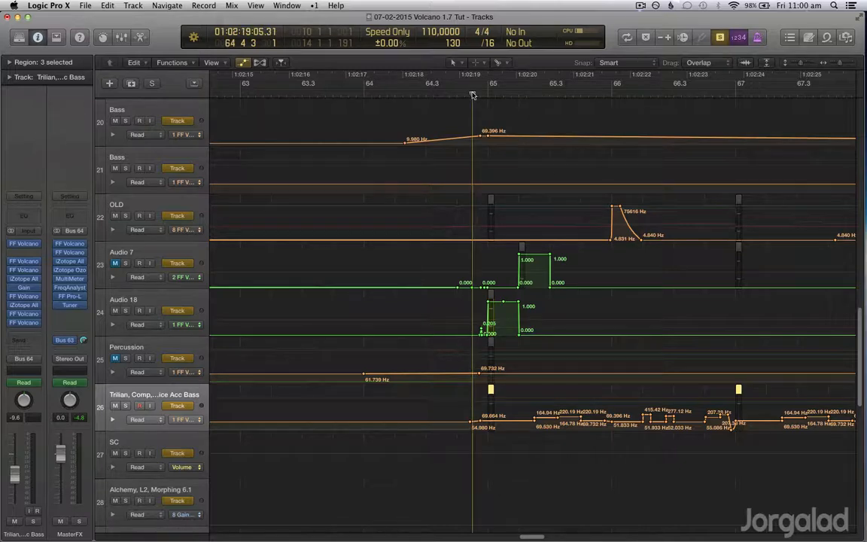
{"action": "key", "text": "XF86AudioLowerVolume"}
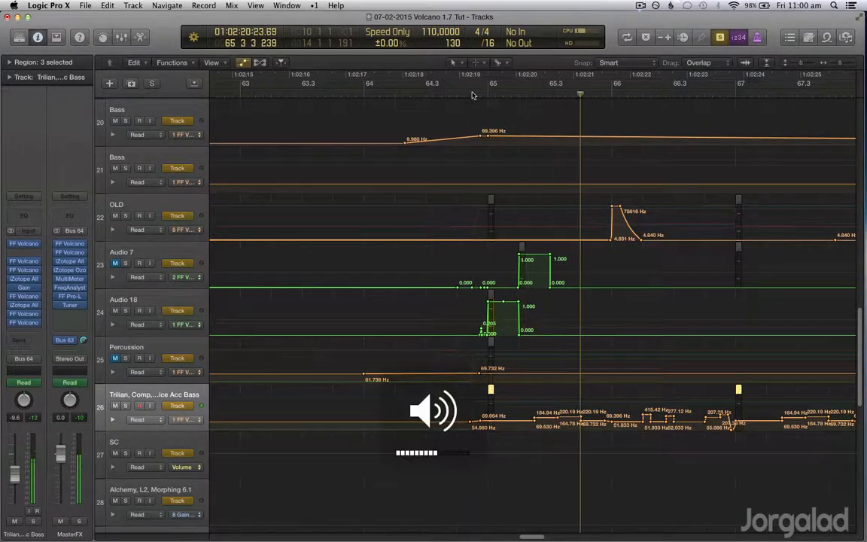
Step: Hide automation, set the cycle range around the selected Trilian regions, extend its start to 64 4 3 1 and stop playback
{"action": "key", "text": "super+Left"}
{"action": "key", "text": "super+Left"}
{"action": "key", "text": "a"}
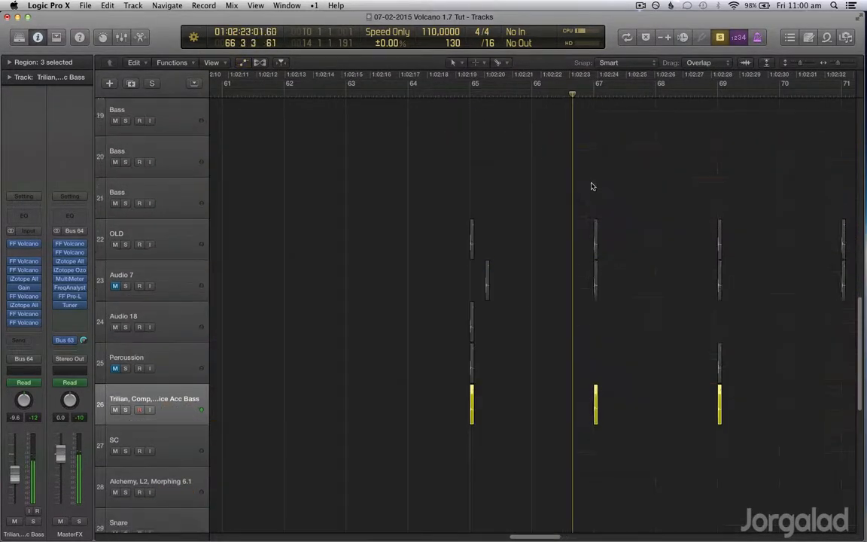
{"action": "left_click_drag", "start_coordinate": [645, 473], "coordinate": [319, 398]}
{"action": "key", "text": "super+u"}
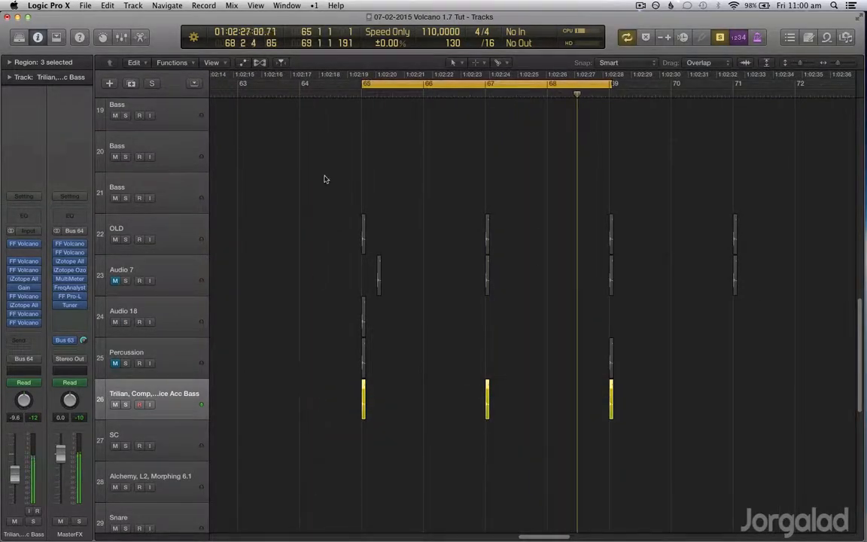
{"action": "left_click", "coordinate": [356, 89]}
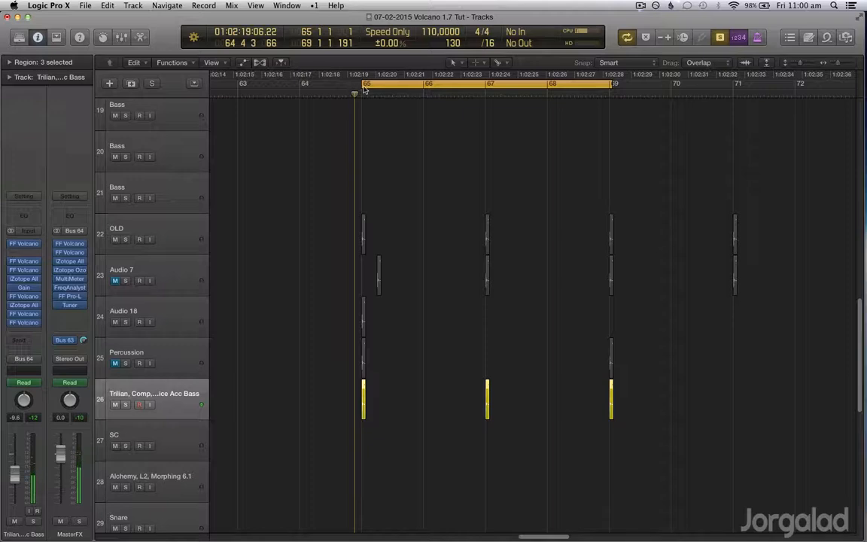
{"action": "key", "text": "space"}
{"action": "left_click_drag", "start_coordinate": [362, 86], "coordinate": [354, 88]}
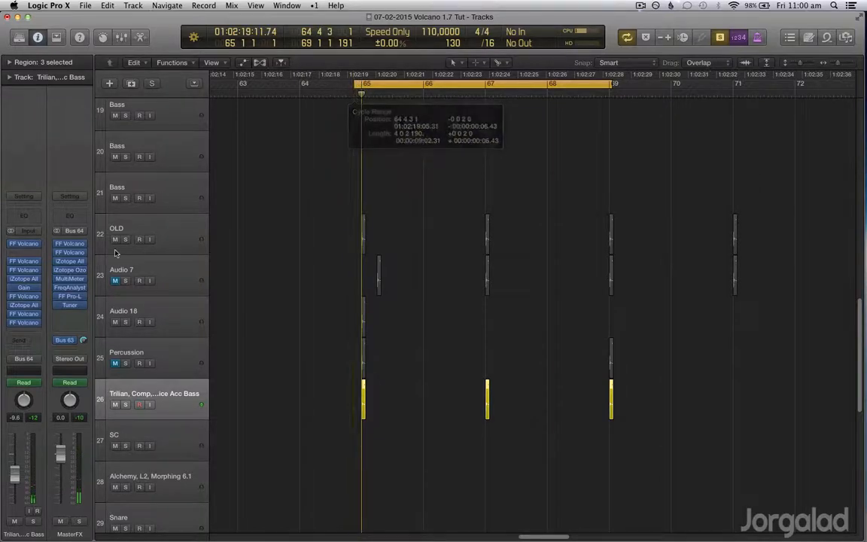
Step: Open the first three Volcano 2 plug-ins on the Trilian bass track, offset their windows to examine filter and modulation settings, and close them
{"action": "left_click", "coordinate": [25, 244]}
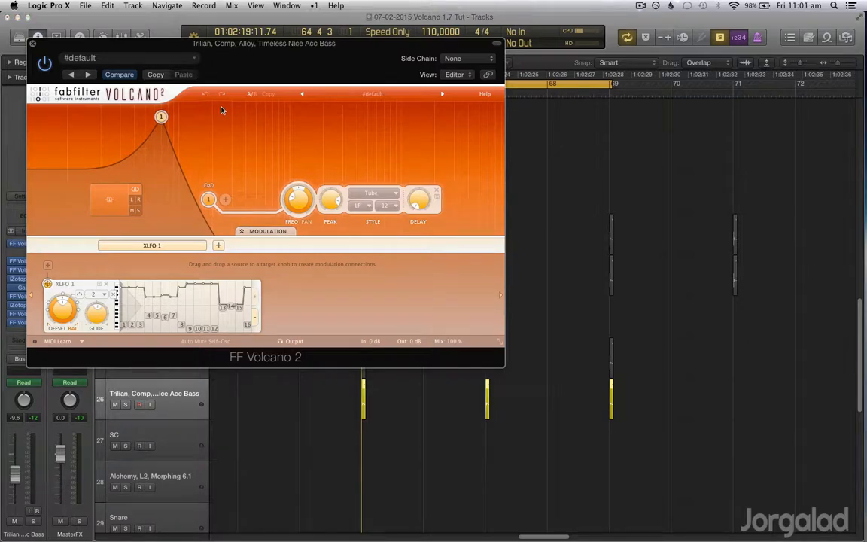
{"action": "left_click_drag", "start_coordinate": [307, 68], "coordinate": [436, 69]}
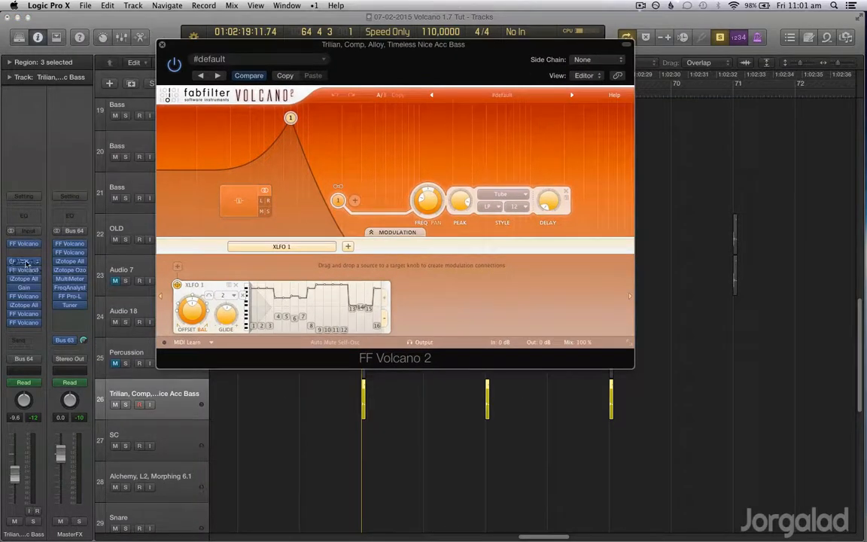
{"action": "left_click", "coordinate": [25, 261]}
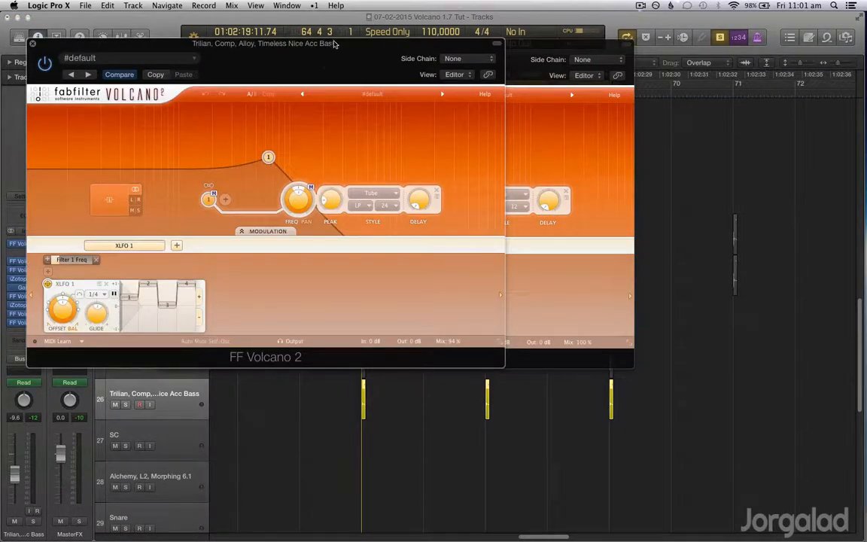
{"action": "left_click_drag", "start_coordinate": [335, 44], "coordinate": [519, 79]}
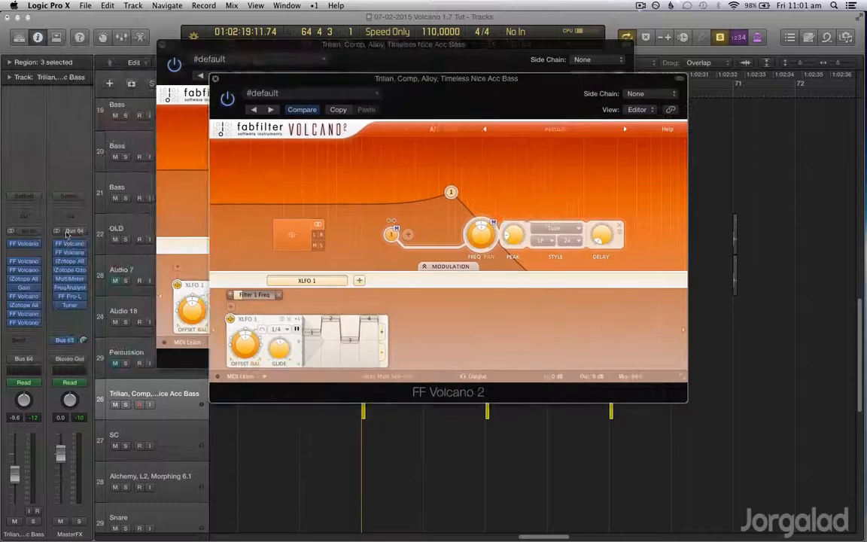
{"action": "left_click", "coordinate": [27, 270]}
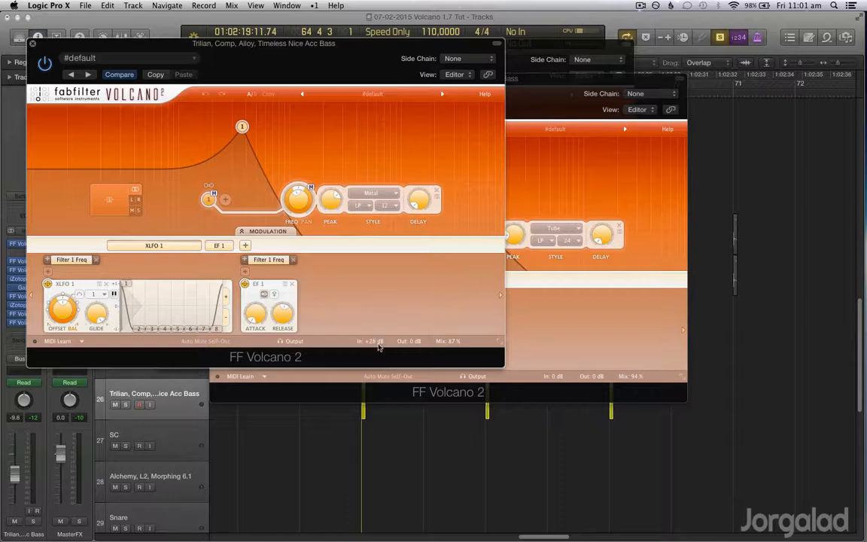
{"action": "left_click", "coordinate": [33, 42]}
{"action": "left_click", "coordinate": [217, 79]}
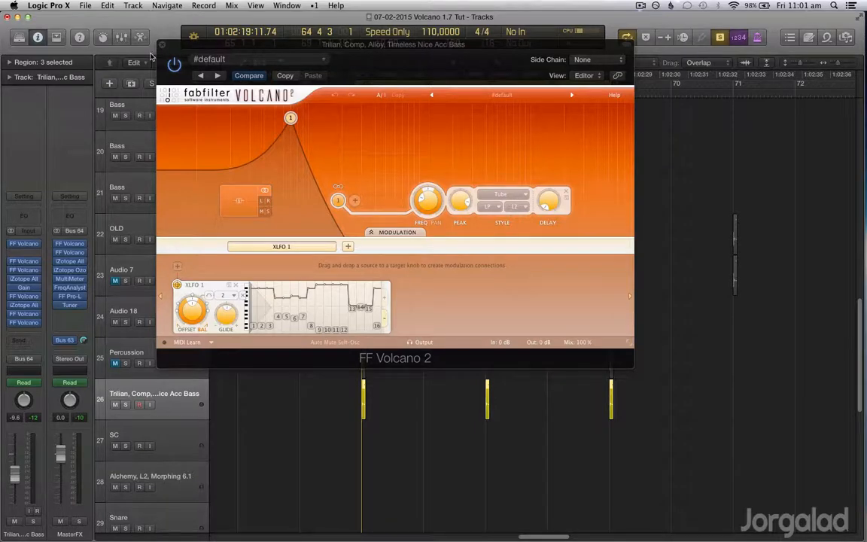
{"action": "left_click", "coordinate": [161, 47]}
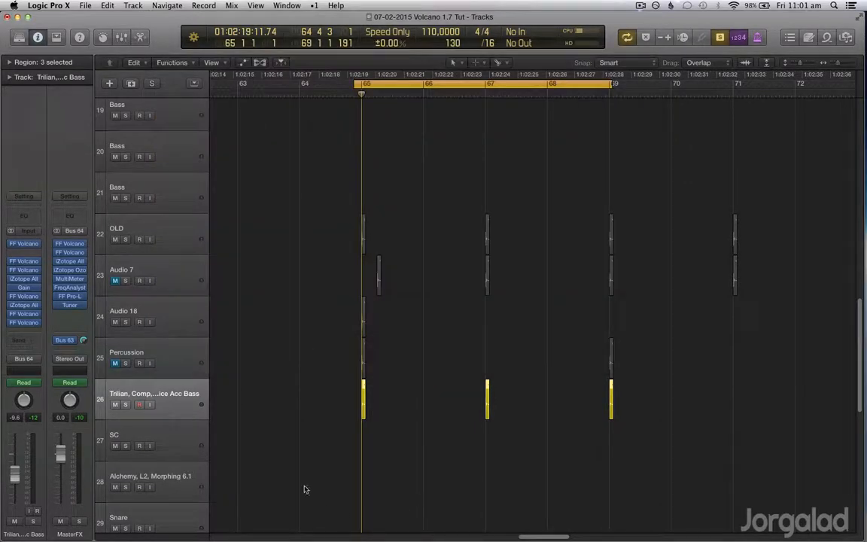
Step: Show the automation and examine the Volcano 2 frequency curve on the Trilian bass track from bar 65, then hide it
{"action": "key", "text": "a"}
{"action": "key", "text": "super+Right"}
{"action": "key", "text": "super+Down"}
{"action": "key", "text": "super+Down"}
{"action": "key", "text": "super+Down"}
{"action": "key", "text": "super+Down"}
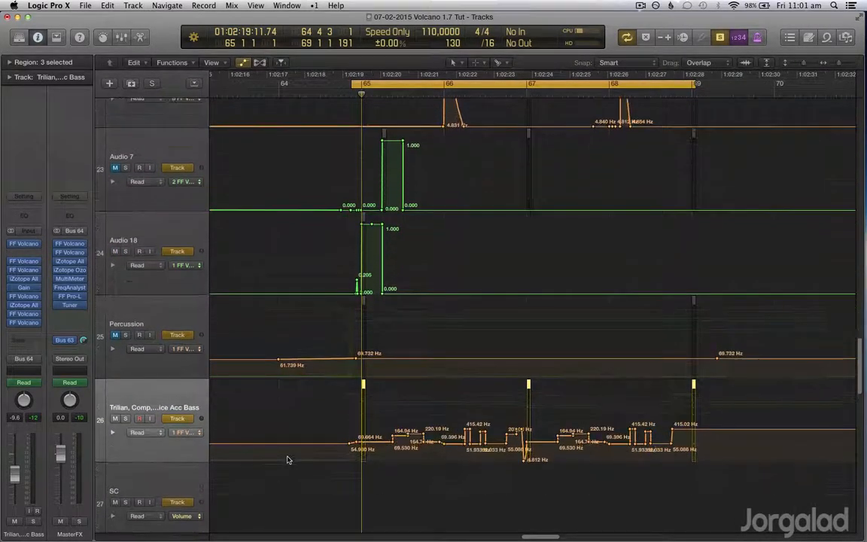
{"action": "key", "text": "super+Right"}
{"action": "key", "text": "super+Right"}
{"action": "key", "text": "super+Down"}
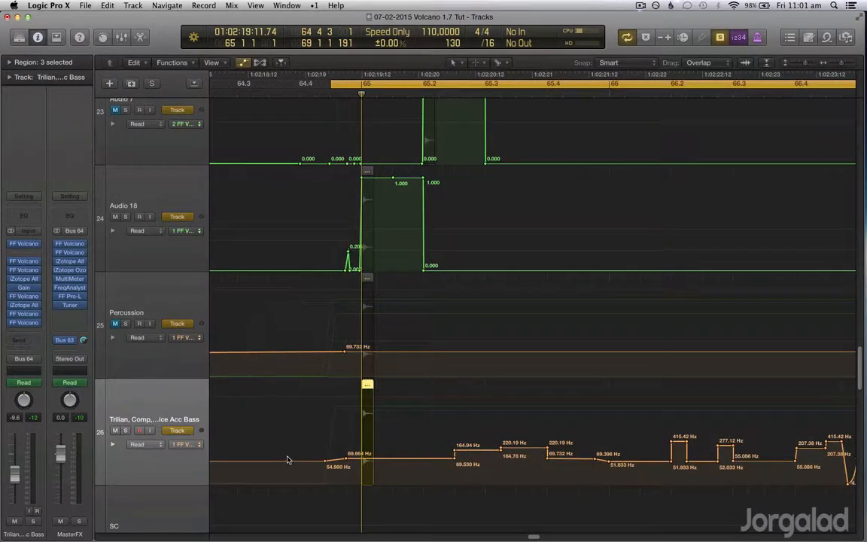
{"action": "key", "text": "super+Left"}
{"action": "key", "text": "super+Left"}
{"action": "key", "text": "super+Left"}
{"action": "key", "text": "a"}
{"action": "key", "text": "super+Up"}
{"action": "key", "text": "super+Up"}
{"action": "key", "text": "super+Left"}
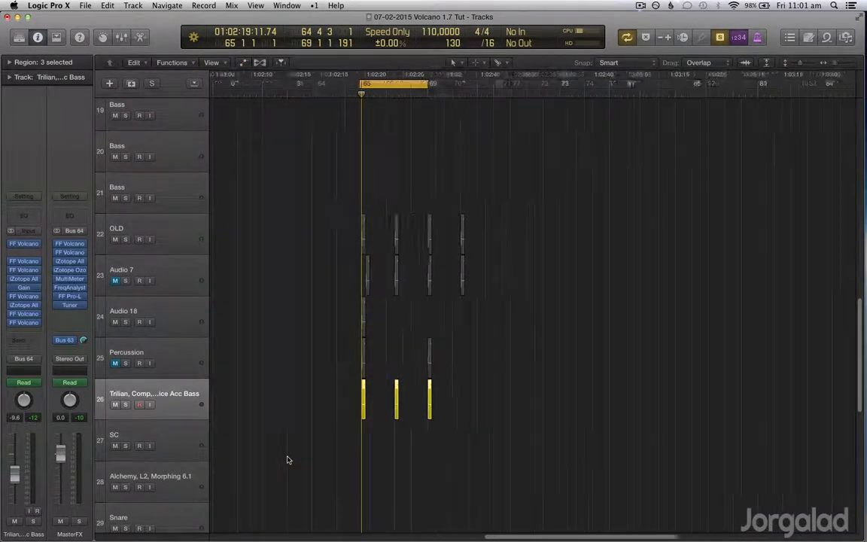
Step: Turn off the cycle range and select the Lead 4 track in row 13
{"action": "key", "text": "super+Left"}
{"action": "key", "text": "super+Left"}
{"action": "key", "text": "a"}
{"action": "key", "text": "a"}
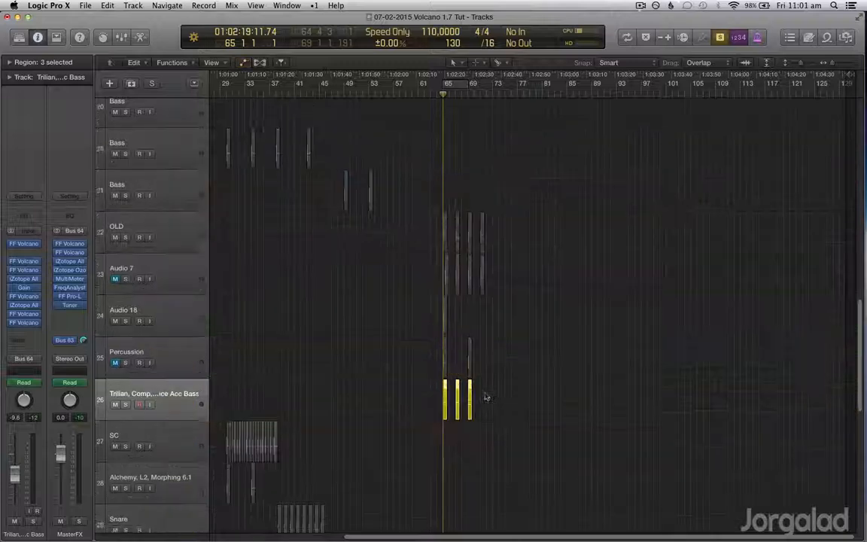
{"action": "key", "text": "a"}
{"action": "key", "text": "a"}
{"action": "scroll", "coordinate": [372, 246], "scroll_direction": "up", "scroll_amount": 8}
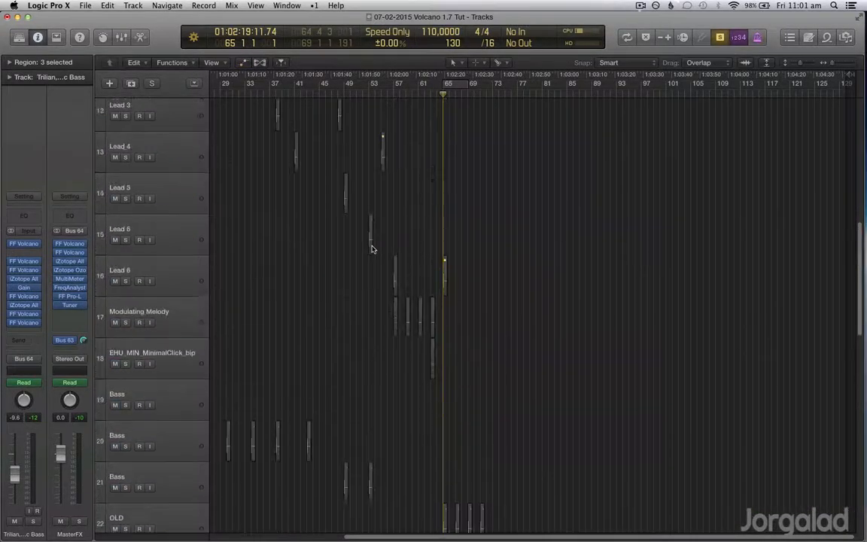
{"action": "scroll", "coordinate": [372, 249], "scroll_direction": "up", "scroll_amount": 4}
{"action": "left_click", "coordinate": [178, 326]}
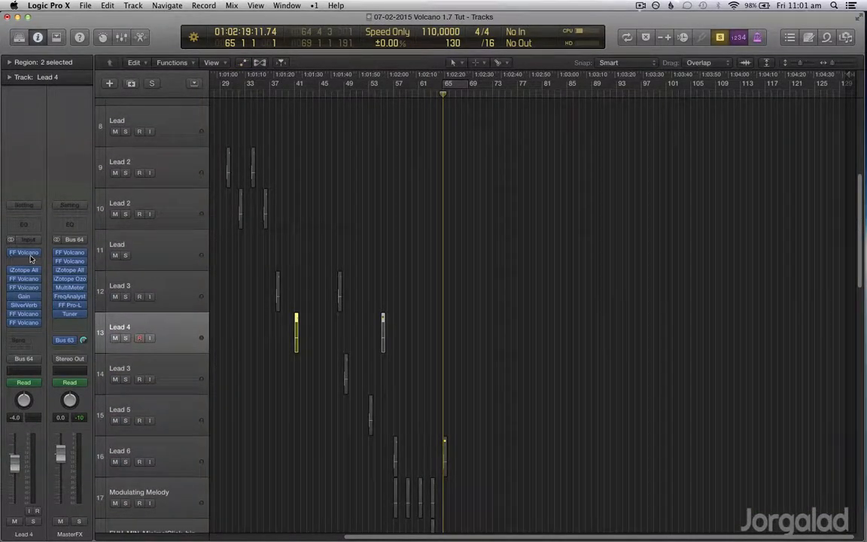
Step: Open the first Volcano 2 on the Lead 4 track and move its window clear of the mixer strips to examine both XLFOs
{"action": "left_click", "coordinate": [23, 254]}
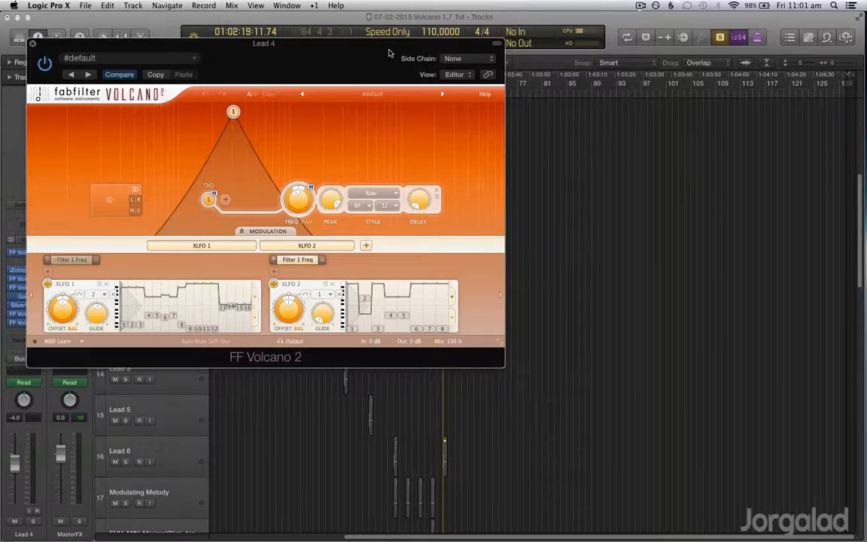
{"action": "left_click_drag", "start_coordinate": [402, 64], "coordinate": [593, 92]}
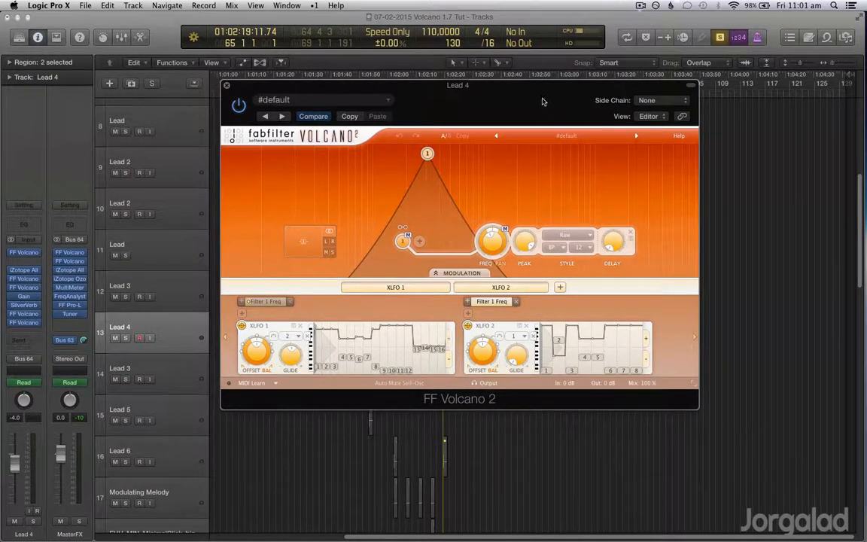
{"action": "left_click_drag", "start_coordinate": [543, 101], "coordinate": [623, 102]}
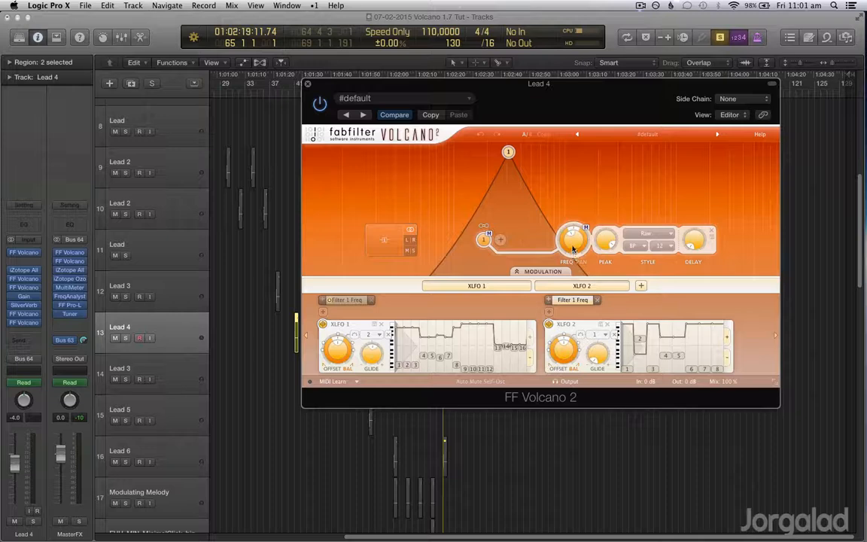
Step: Move the Lead 4 plug-in window out of the way, show the automation and examine all of the track's automation lanes
{"action": "left_click_drag", "start_coordinate": [629, 106], "coordinate": [628, 380]}
{"action": "key", "text": "a"}
{"action": "left_click_drag", "start_coordinate": [544, 359], "coordinate": [547, 444]}
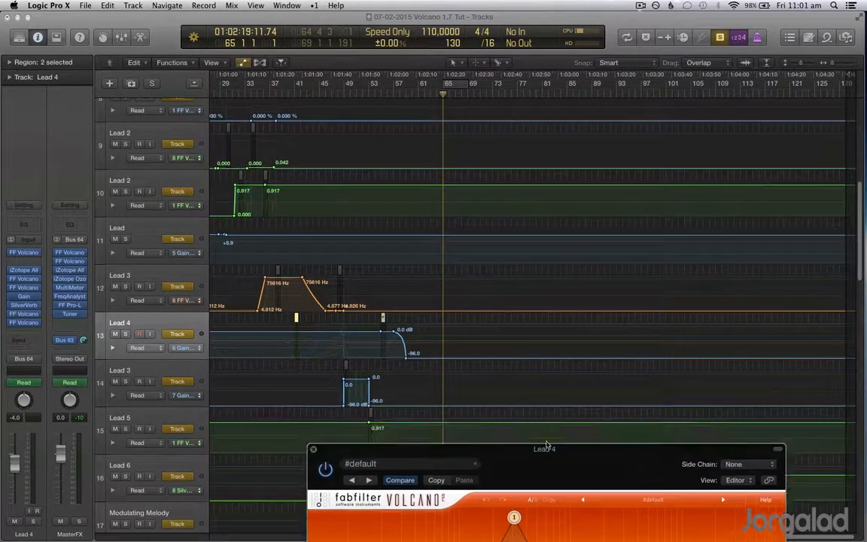
{"action": "left_click", "coordinate": [112, 349]}
{"action": "scroll", "coordinate": [275, 364], "scroll_direction": "down", "scroll_amount": 10}
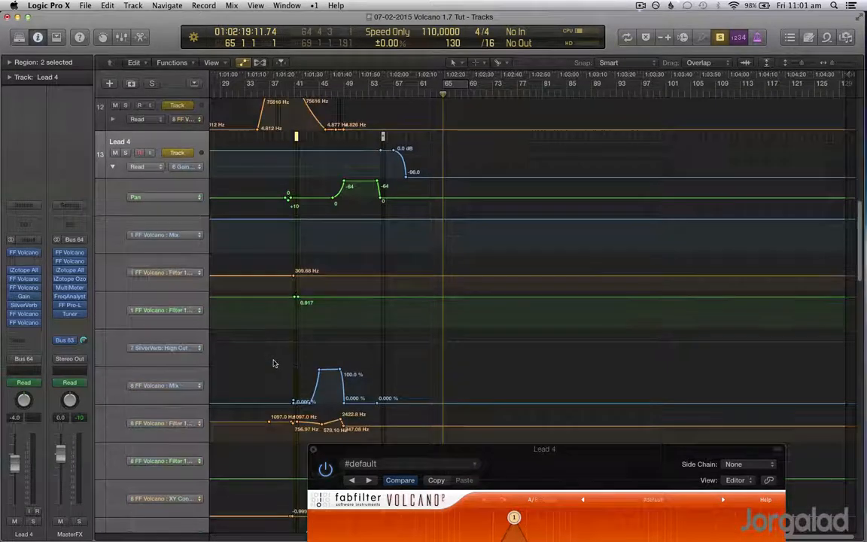
{"action": "scroll", "coordinate": [272, 363], "scroll_direction": "up", "scroll_amount": 7}
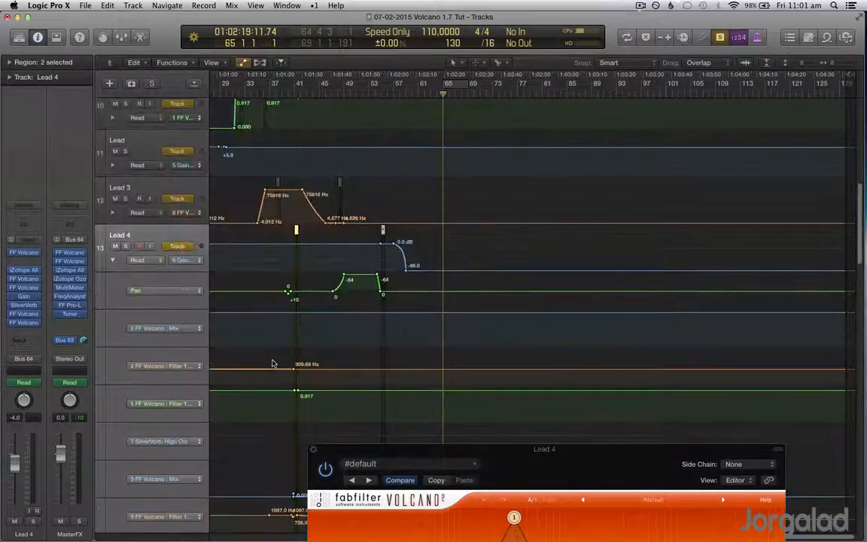
{"action": "left_click", "coordinate": [112, 259]}
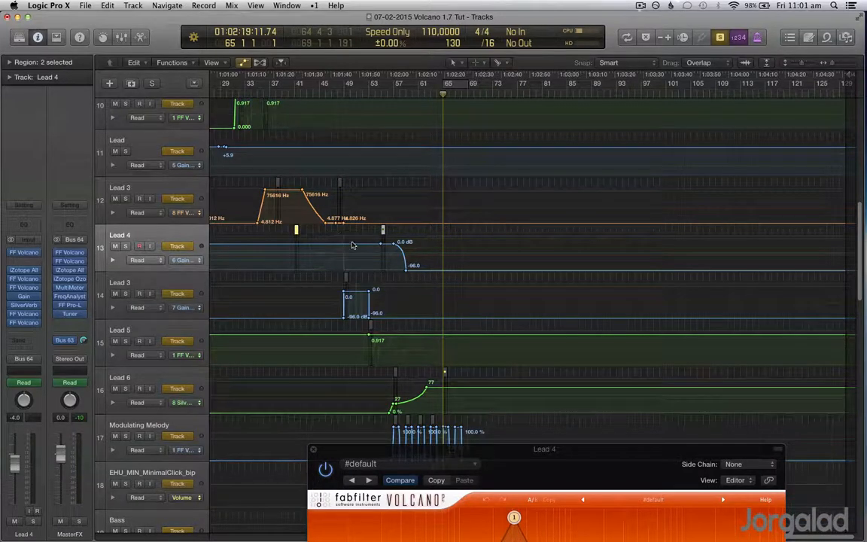
Step: Play the Lead 4 track from about bar 45, and restart playback with solo off from about bar 39
{"action": "left_click", "coordinate": [328, 91]}
{"action": "key", "text": "space"}
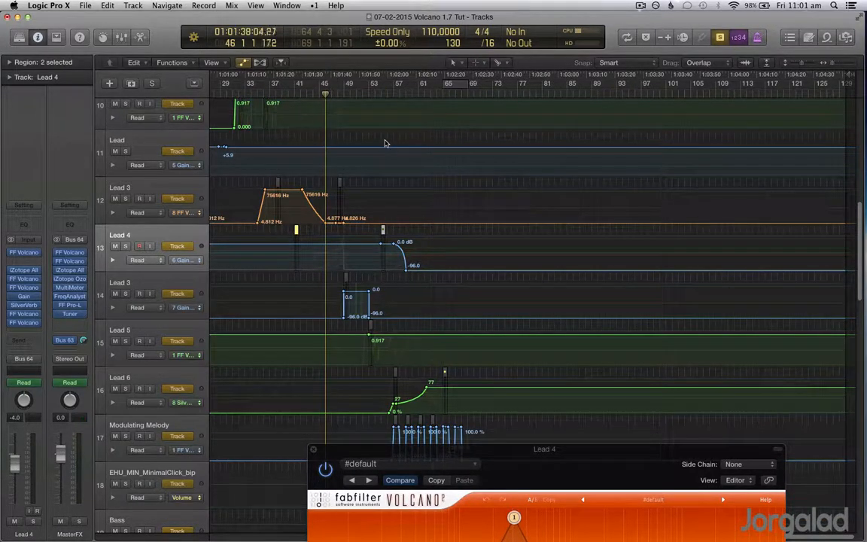
{"action": "key", "text": "super+Right"}
{"action": "key", "text": "super+Right"}
{"action": "key", "text": "super+Right"}
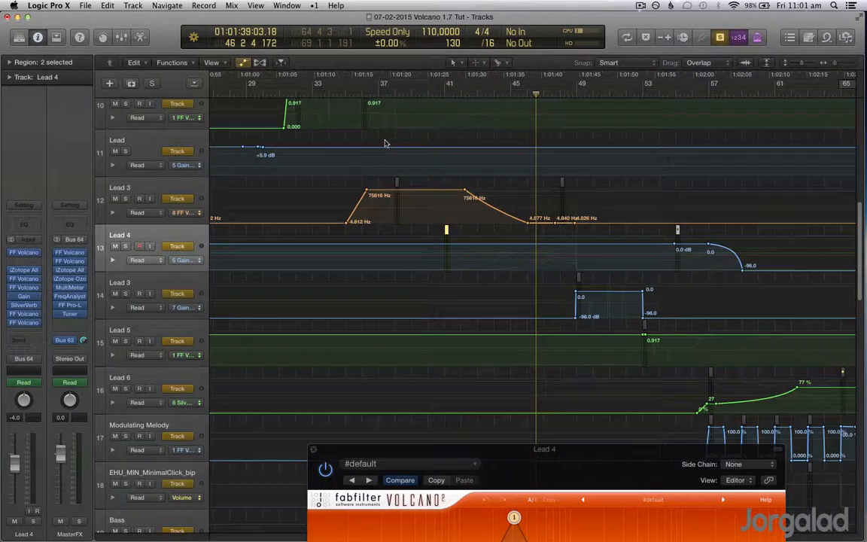
{"action": "left_click", "coordinate": [426, 79]}
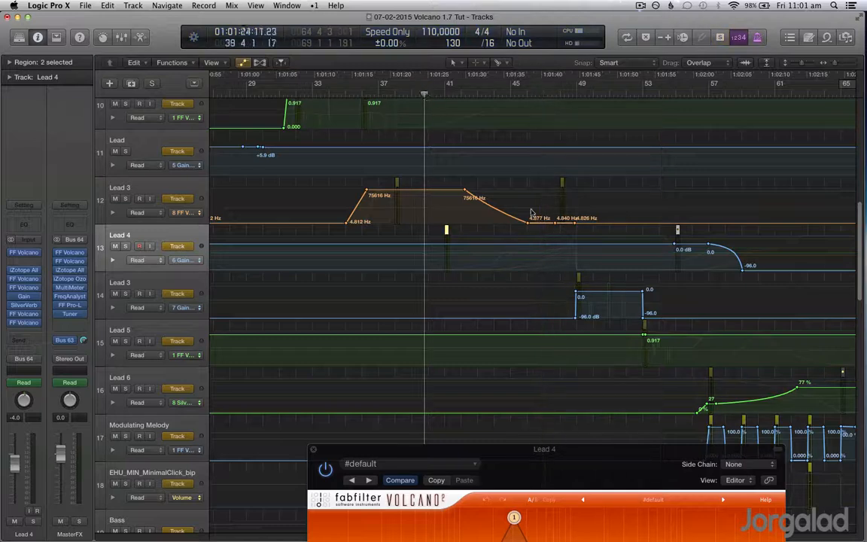
Step: Close the Lead 4 Volcano 2 window and hide the track automation
{"action": "left_click", "coordinate": [314, 449]}
{"action": "key", "text": "a"}
{"action": "scroll", "coordinate": [509, 340], "scroll_direction": "down", "scroll_amount": 4}
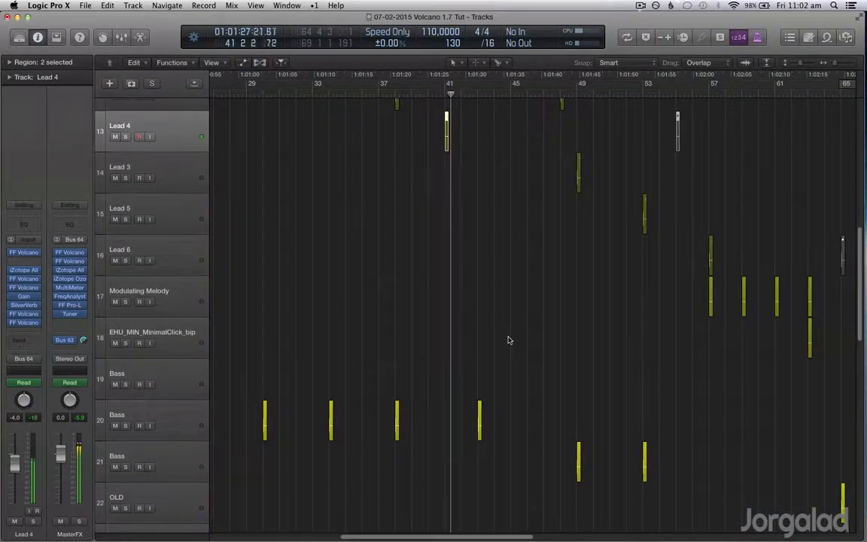
Step: Examine the lead, bass and drum tracks across the arrangement while it plays on past bar 49
{"action": "scroll", "coordinate": [508, 340], "scroll_direction": "down", "scroll_amount": 8}
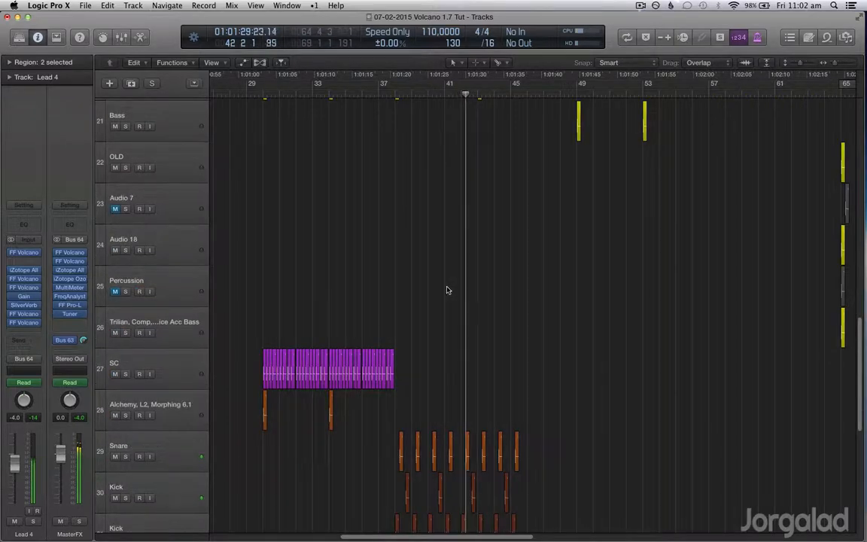
{"action": "scroll", "coordinate": [448, 289], "scroll_direction": "up", "scroll_amount": 6}
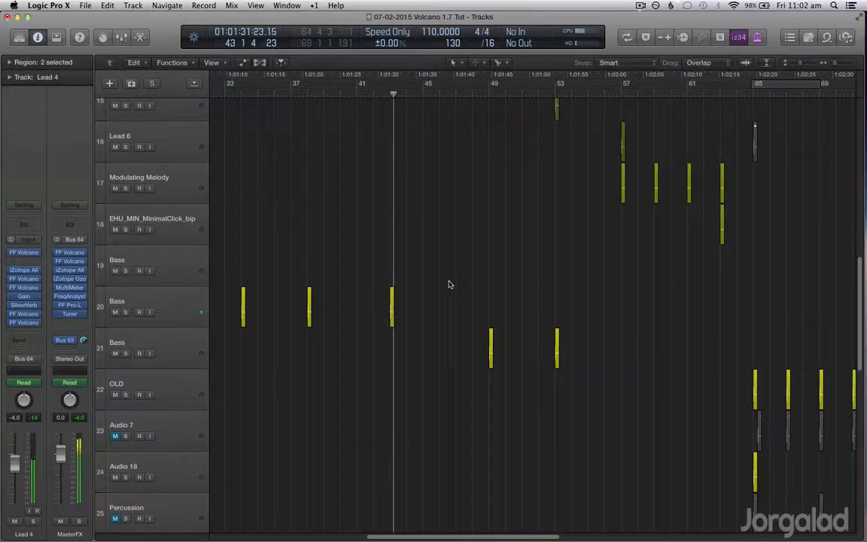
{"action": "scroll", "coordinate": [449, 284], "scroll_direction": "up", "scroll_amount": 6}
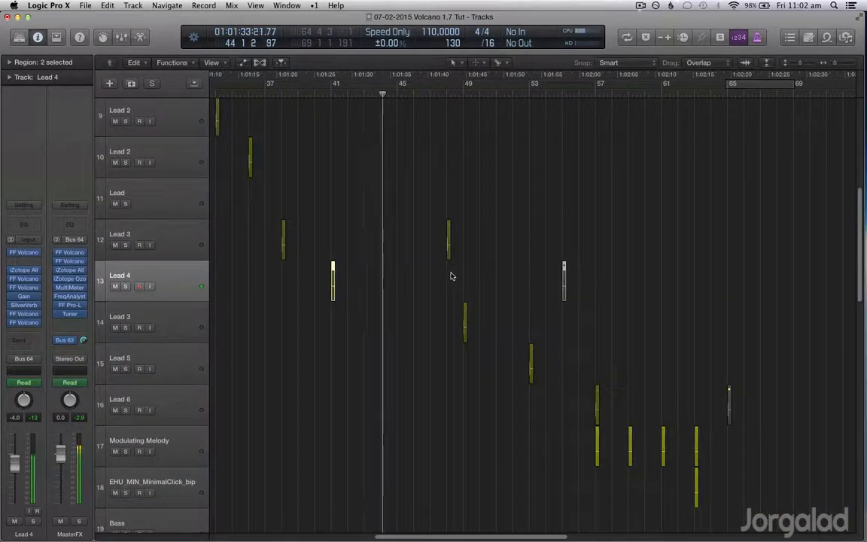
{"action": "scroll", "coordinate": [450, 276], "scroll_direction": "down", "scroll_amount": 5}
{"action": "scroll", "coordinate": [450, 276], "scroll_direction": "down", "scroll_amount": 4}
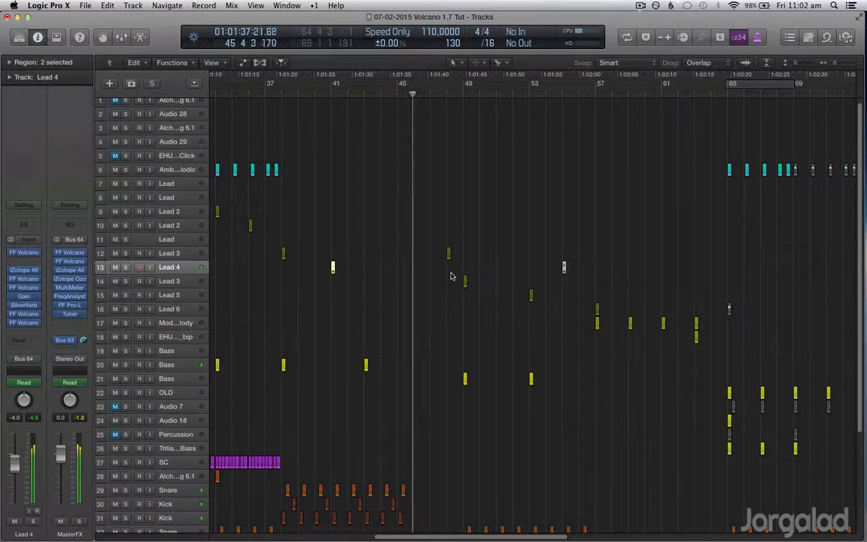
{"action": "scroll", "coordinate": [535, 267], "scroll_direction": "down", "scroll_amount": 4}
{"action": "scroll", "coordinate": [529, 282], "scroll_direction": "right", "scroll_amount": 3}
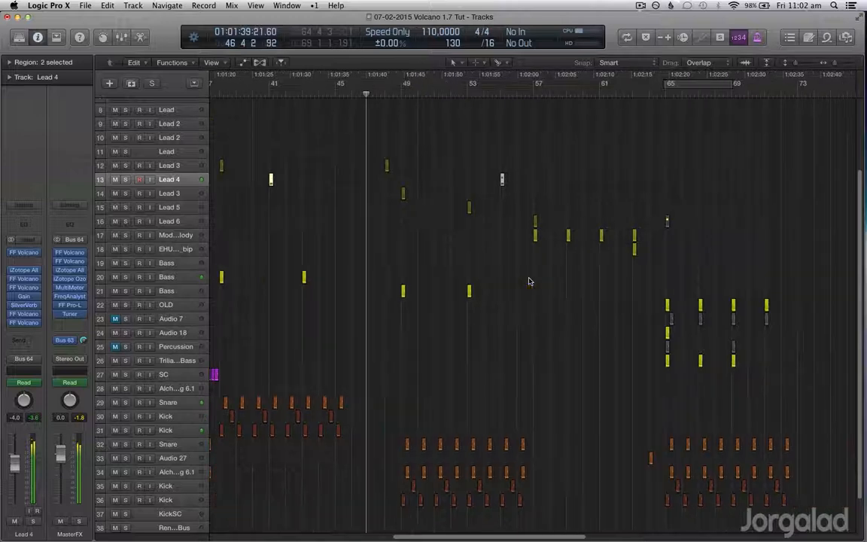
{"action": "scroll", "coordinate": [529, 281], "scroll_direction": "down", "scroll_amount": 3}
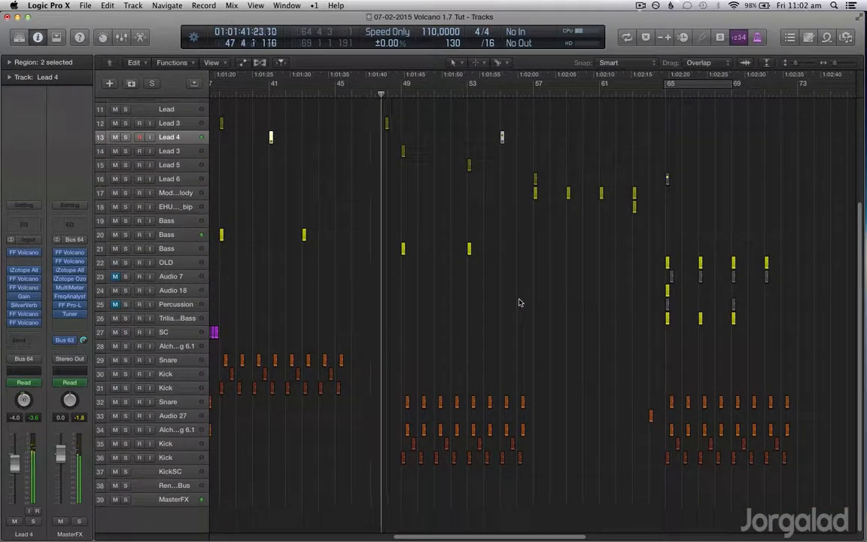
{"action": "scroll", "coordinate": [519, 302], "scroll_direction": "up", "scroll_amount": 1}
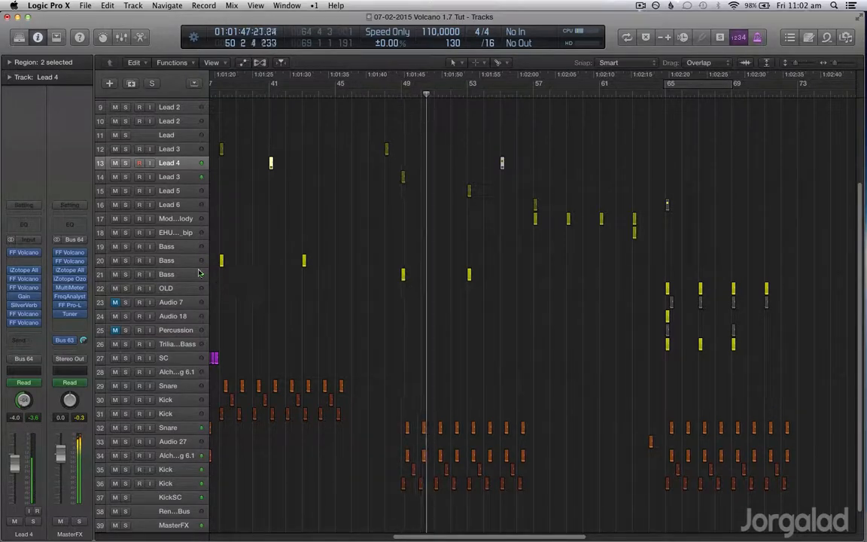
Step: Solo the Bass track in row 21 and play it from bar 49
{"action": "left_click", "coordinate": [404, 274]}
{"action": "key", "text": "s"}
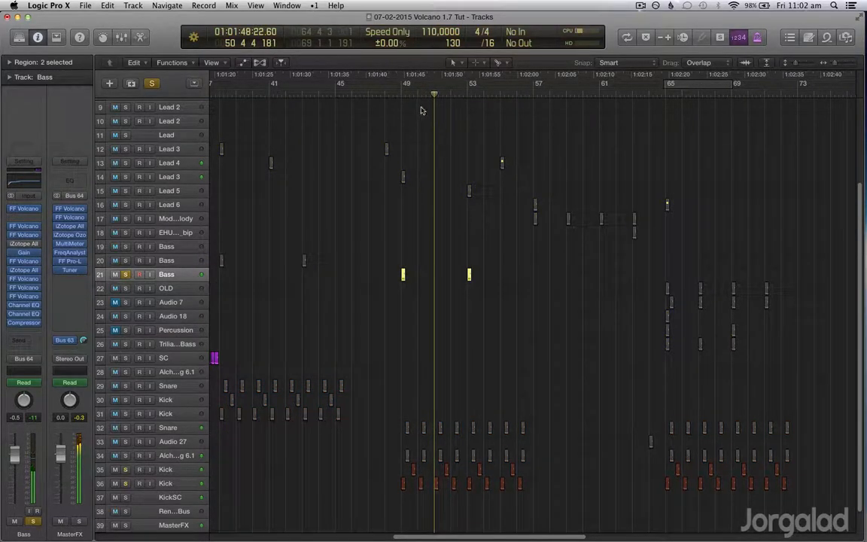
{"action": "left_click", "coordinate": [397, 94]}
{"action": "key", "text": "space"}
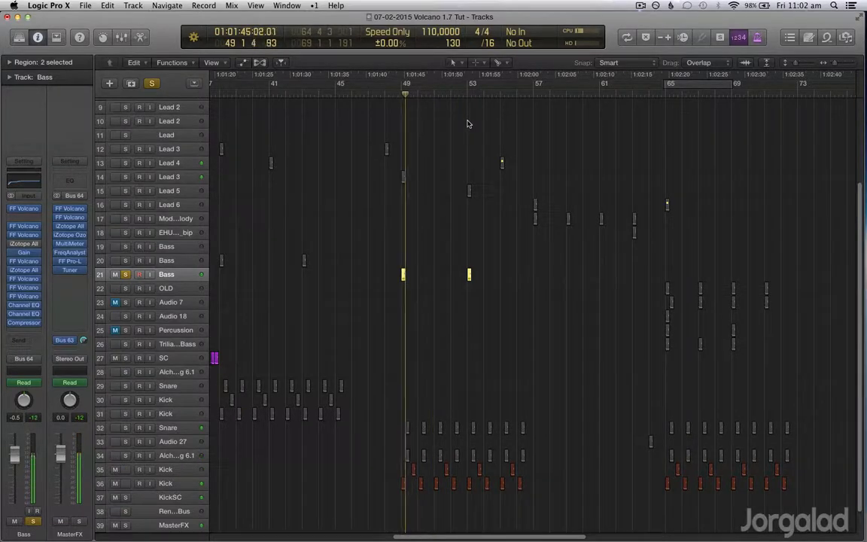
Step: Show the automation and examine the Volcano 2 frequency curve on the row 21 Bass track between bars 48 and 53
{"action": "key", "text": "super+Right"}
{"action": "key", "text": "a"}
{"action": "key", "text": "super+Right"}
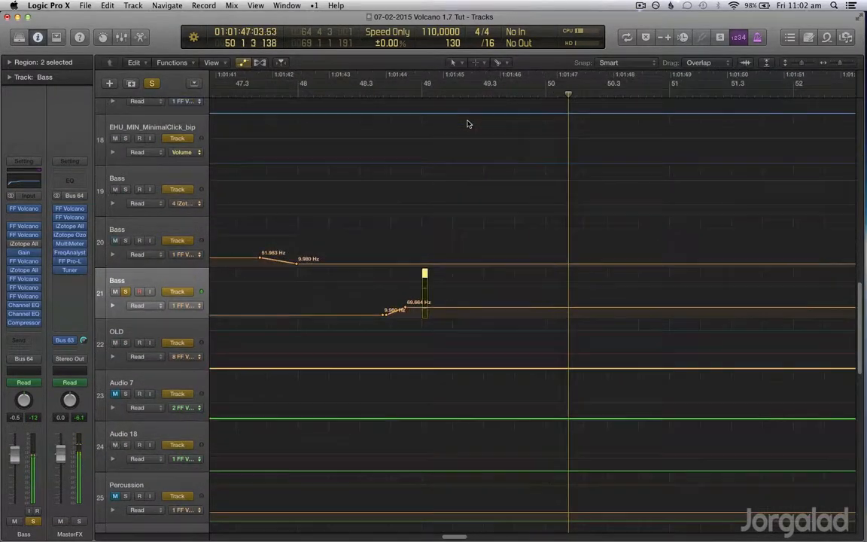
{"action": "key", "text": "super+Down"}
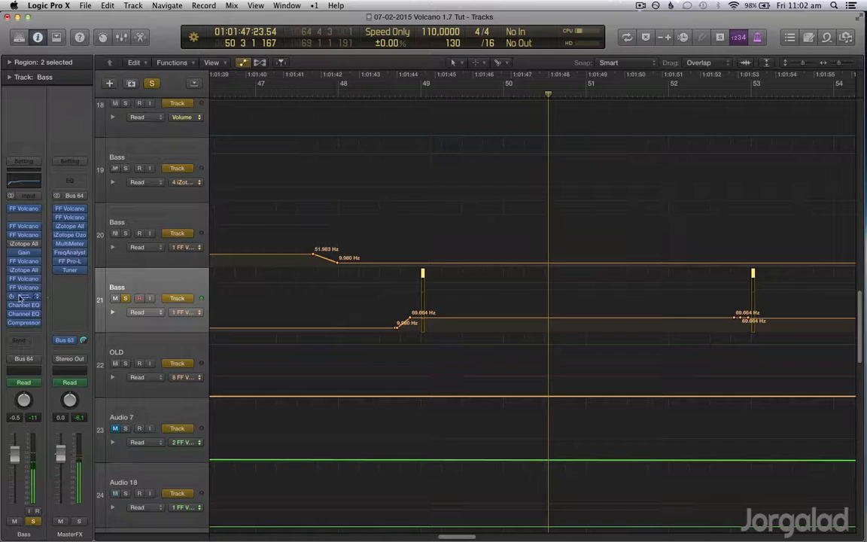
Step: Open the last Volcano 2 on the Bass track, play from bar 49 to examine its XLFO 1 frequency modulation, and close it
{"action": "left_click", "coordinate": [21, 297]}
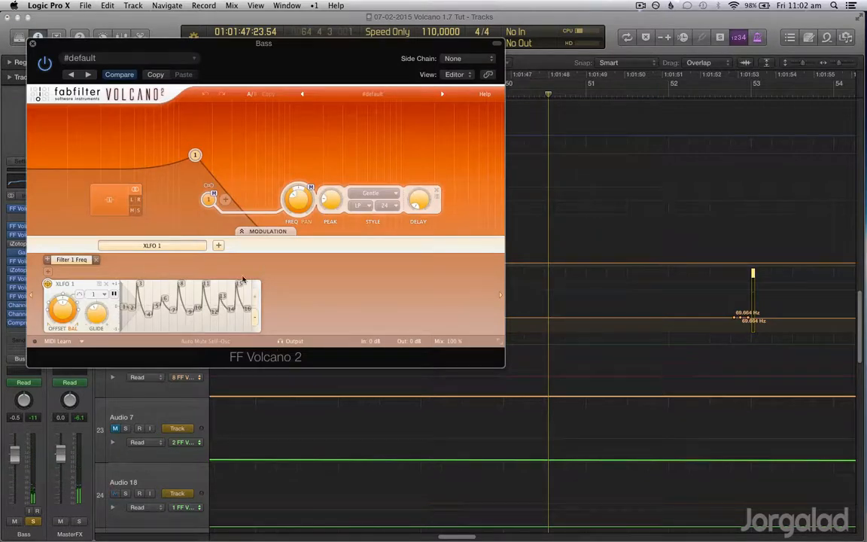
{"action": "scroll", "coordinate": [640, 161], "scroll_direction": "left", "scroll_amount": 8}
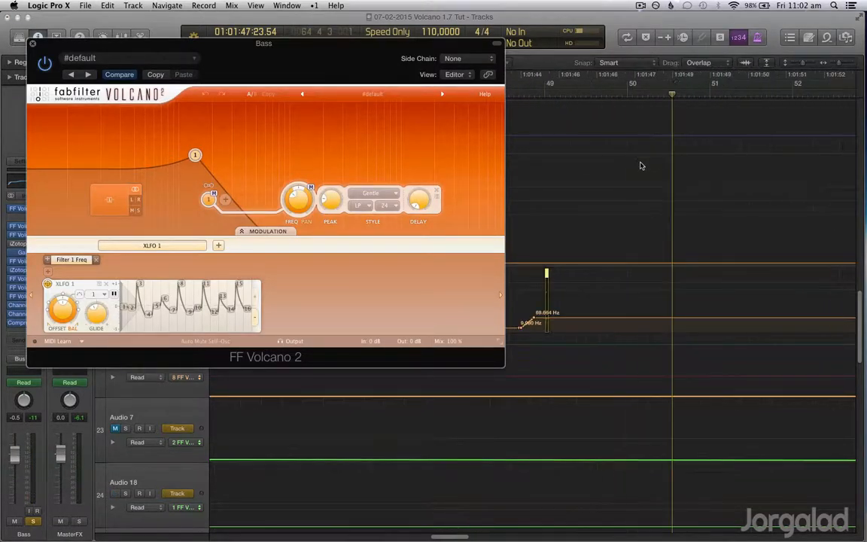
{"action": "left_click", "coordinate": [551, 100]}
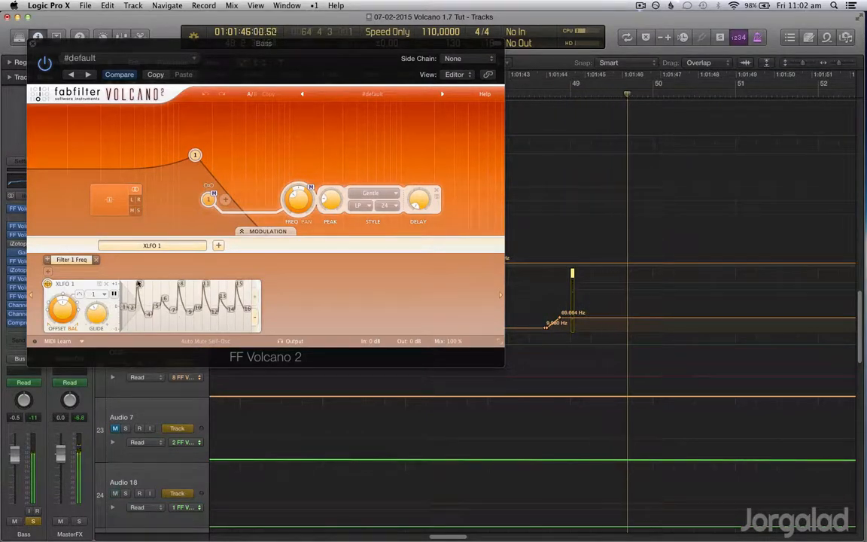
{"action": "left_click", "coordinate": [32, 43]}
Step: Hide the automation and shrink the track view until the whole arrangement with all 39 tracks fits
{"action": "key", "text": "z"}
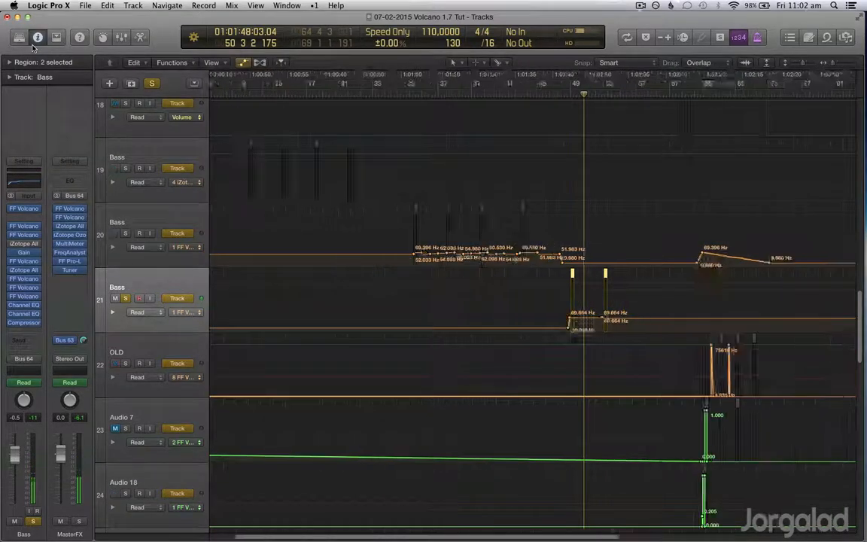
{"action": "key", "text": "a"}
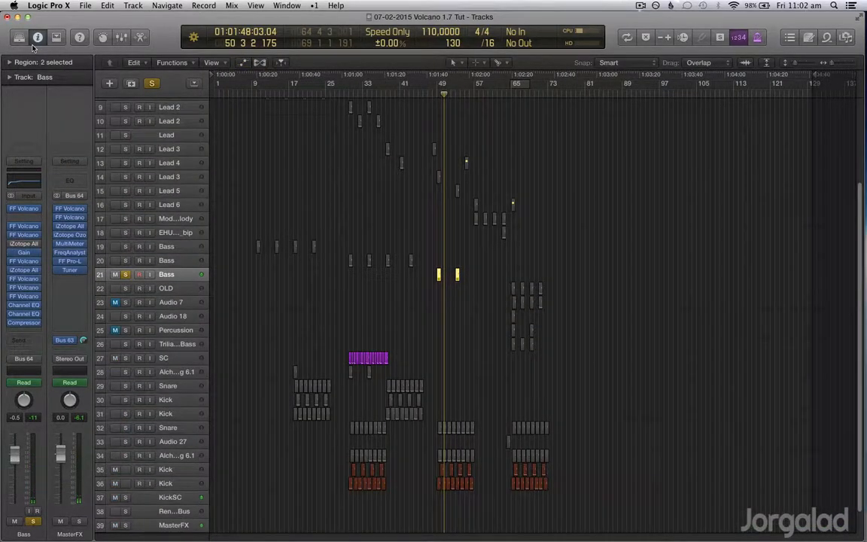
{"action": "key", "text": "super+Up"}
{"action": "key", "text": "super+Up"}
{"action": "key", "text": "super+Up"}
{"action": "key", "text": "super+Up"}
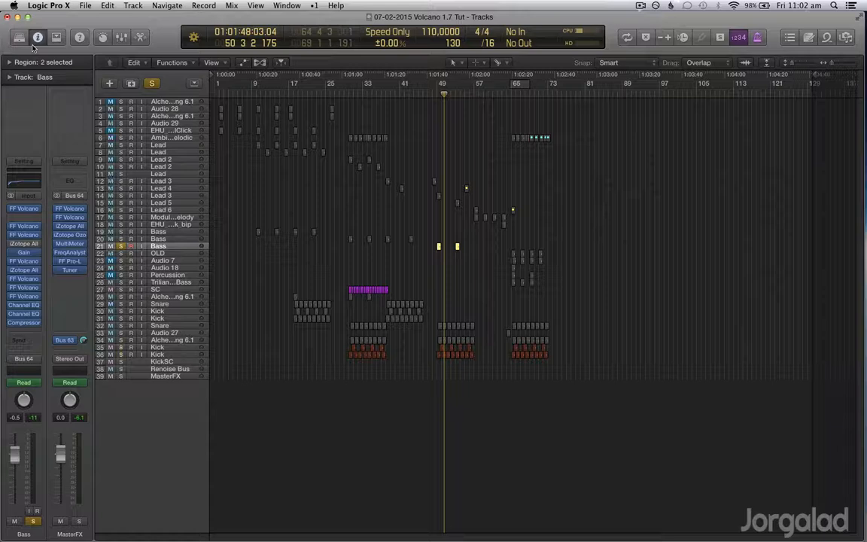
Step: Turn off solo on the row 21 Bass track and clear the remaining soloed tracks
{"action": "left_click", "coordinate": [121, 246]}
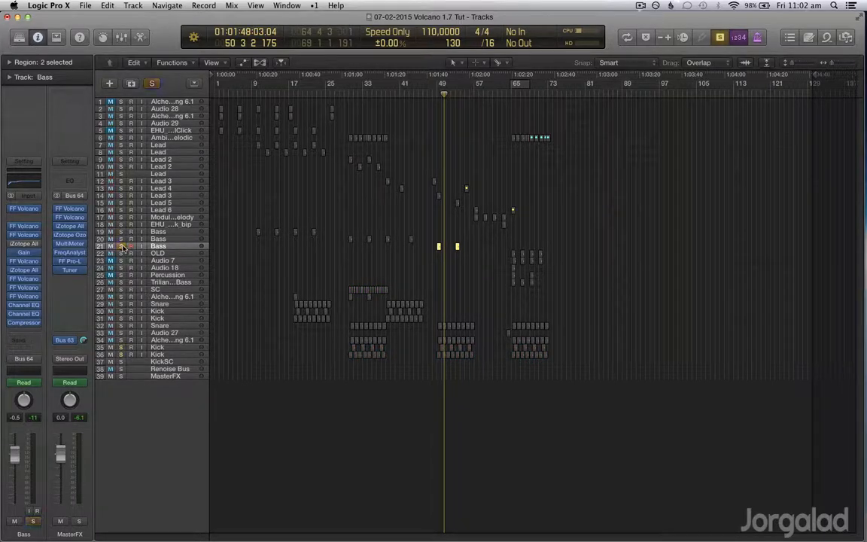
{"action": "left_click", "coordinate": [121, 246]}
{"action": "key", "text": "ctrl+s"}
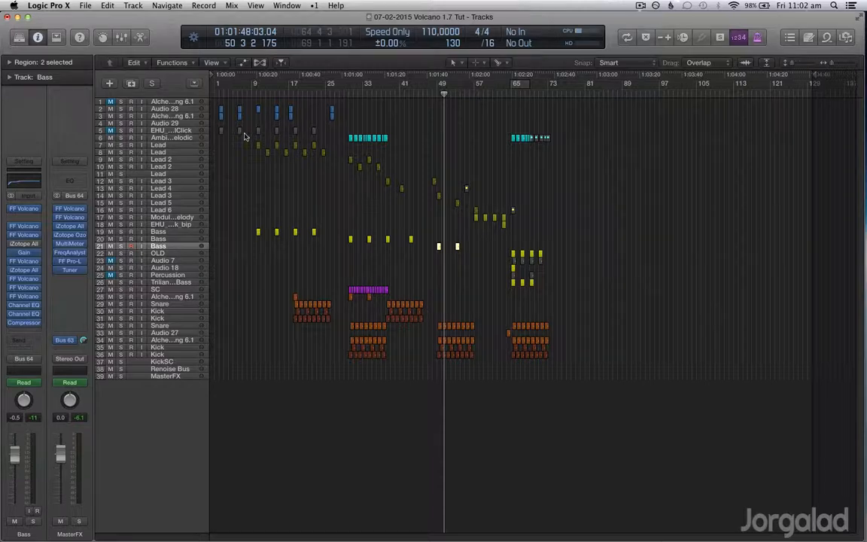
Step: Select the Ambient Melodic track and examine how its regions sit among the lead and bass tracks in the arrangement
{"action": "left_click", "coordinate": [194, 139]}
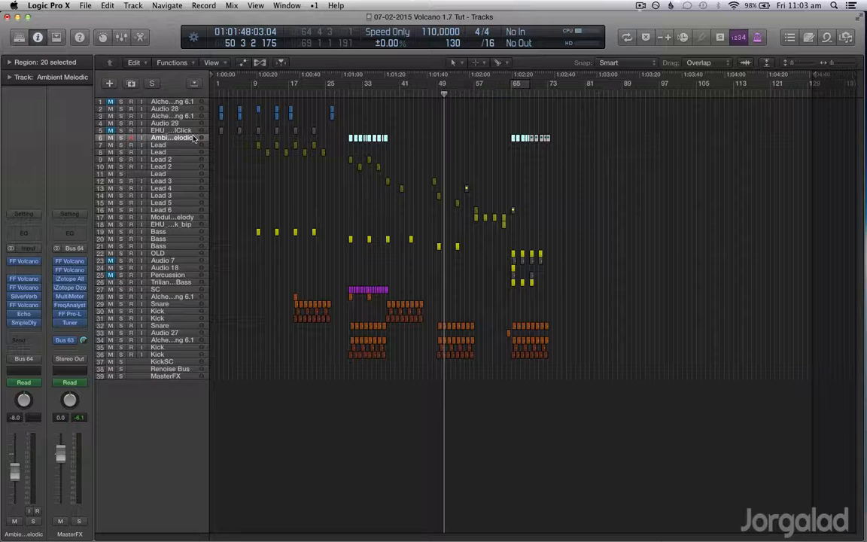
{"action": "key", "text": "super+Down"}
{"action": "key", "text": "super+Down"}
{"action": "key", "text": "super+Down"}
{"action": "key", "text": "super+Down"}
{"action": "key", "text": "super+Down"}
{"action": "key", "text": "super+Down"}
{"action": "key", "text": "super+Right"}
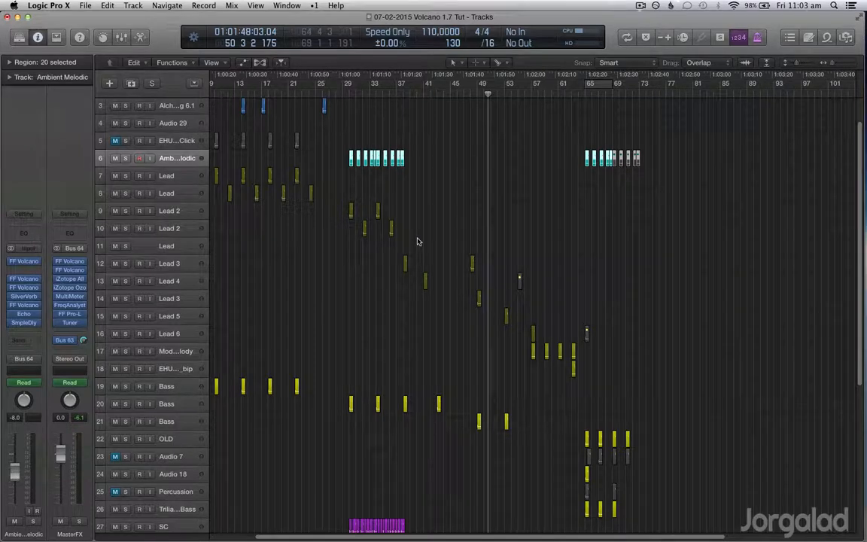
{"action": "scroll", "coordinate": [419, 242], "scroll_direction": "left", "scroll_amount": 3}
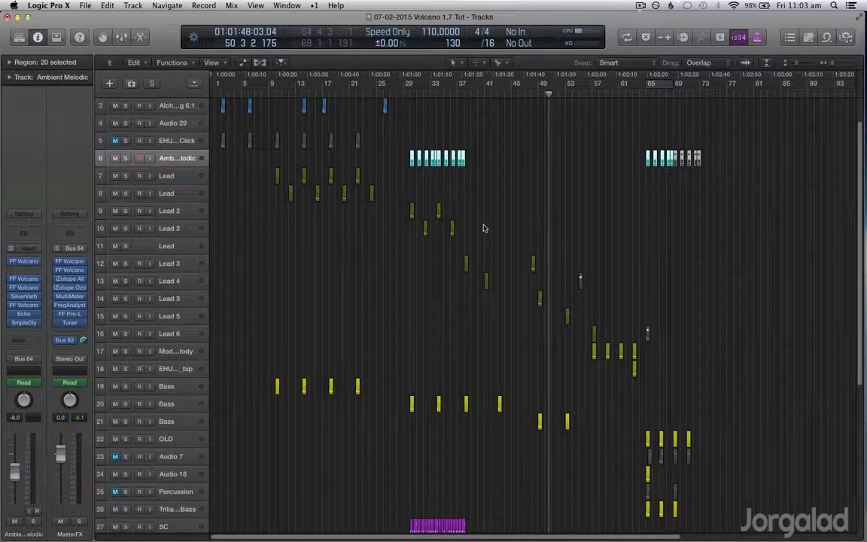
{"action": "key", "text": "super+Right"}
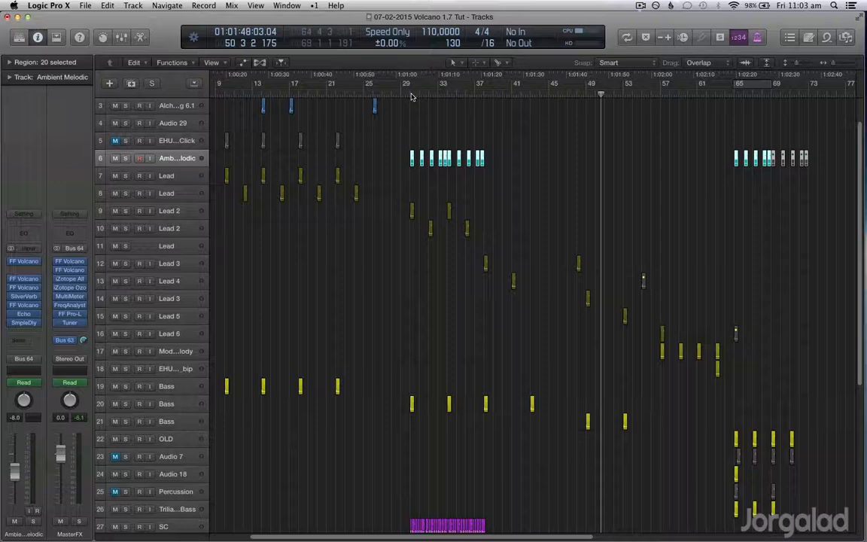
{"action": "key", "text": "z"}
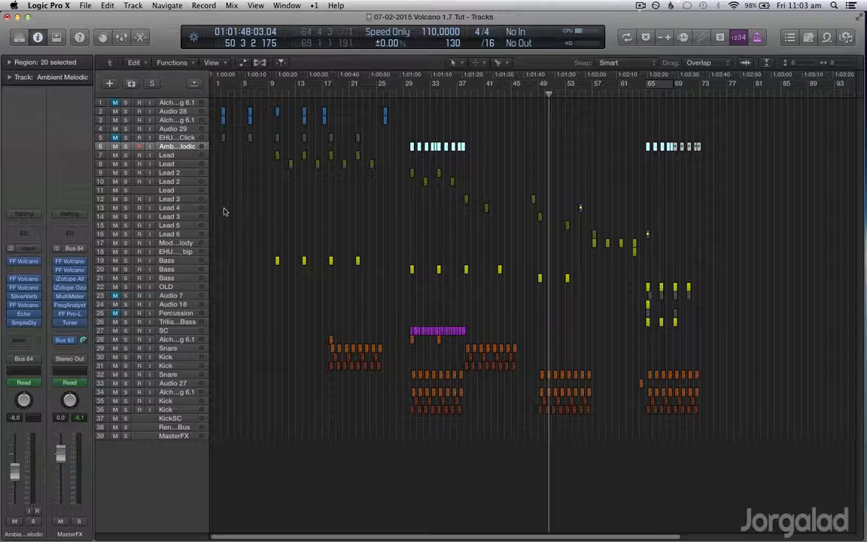
Step: Select the Lead 5 track and play the full arrangement into the section from bar 30 with the system volume raised
{"action": "left_click", "coordinate": [188, 227]}
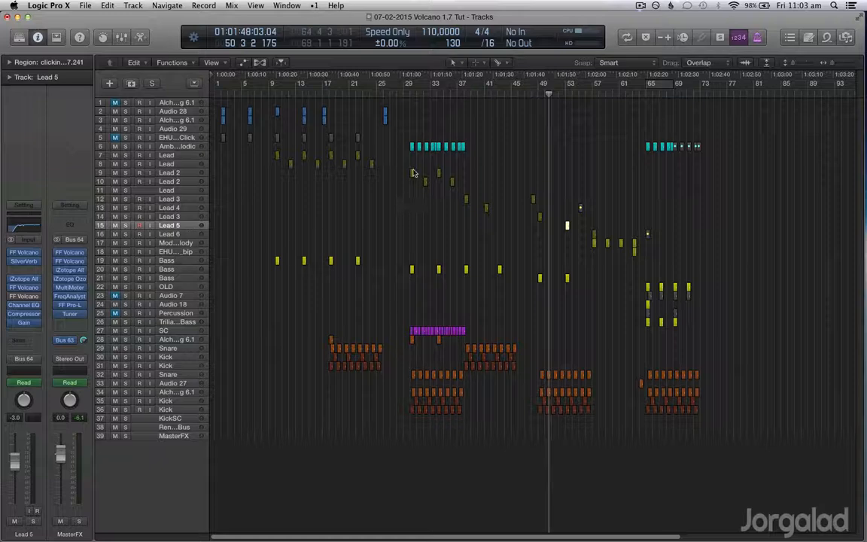
{"action": "left_click", "coordinate": [364, 94]}
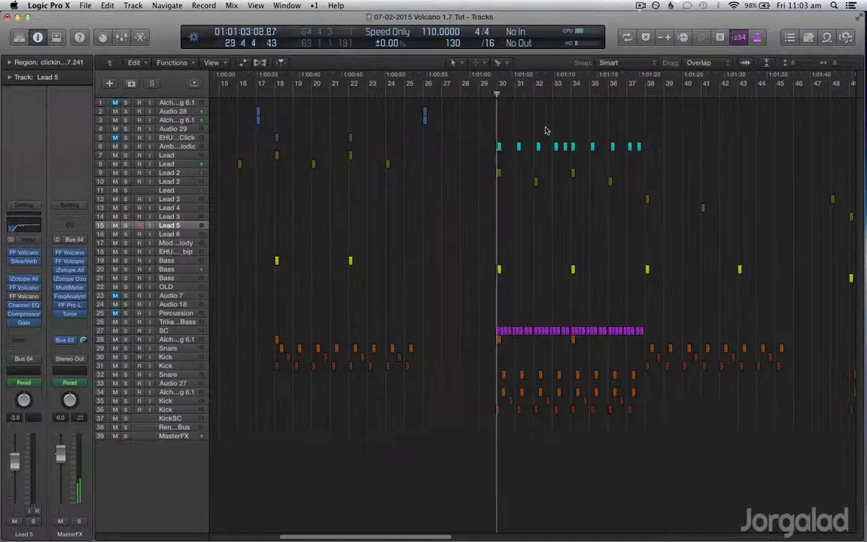
{"action": "scroll", "coordinate": [547, 131], "scroll_direction": "right", "scroll_amount": 2}
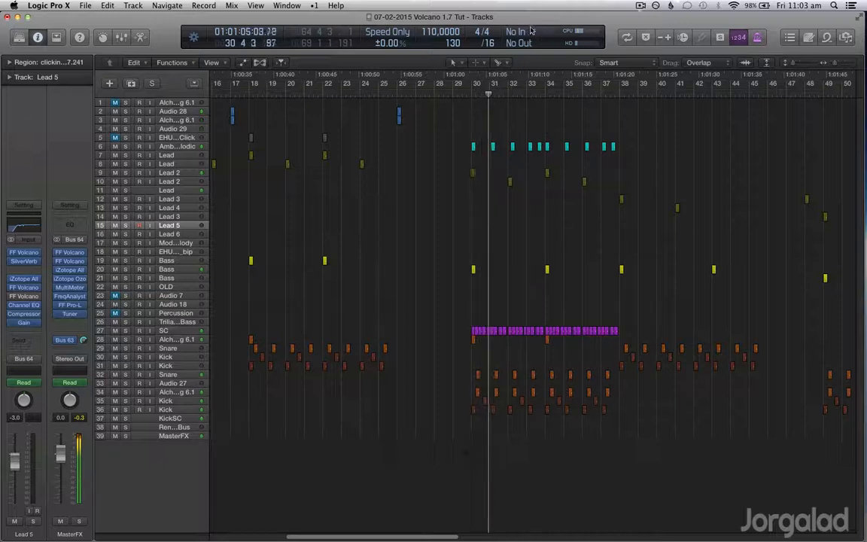
{"action": "key", "text": "XF86AudioRaiseVolume"}
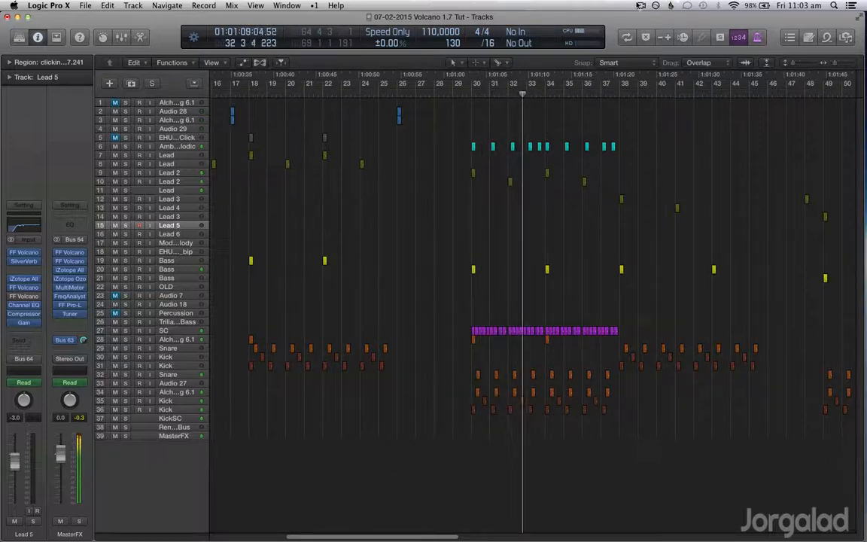
{"action": "left_click", "coordinate": [640, 6]}
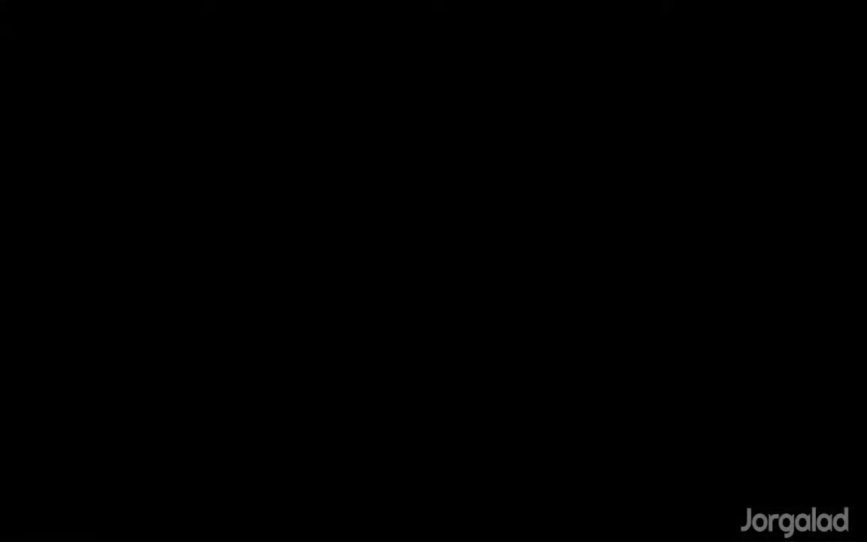